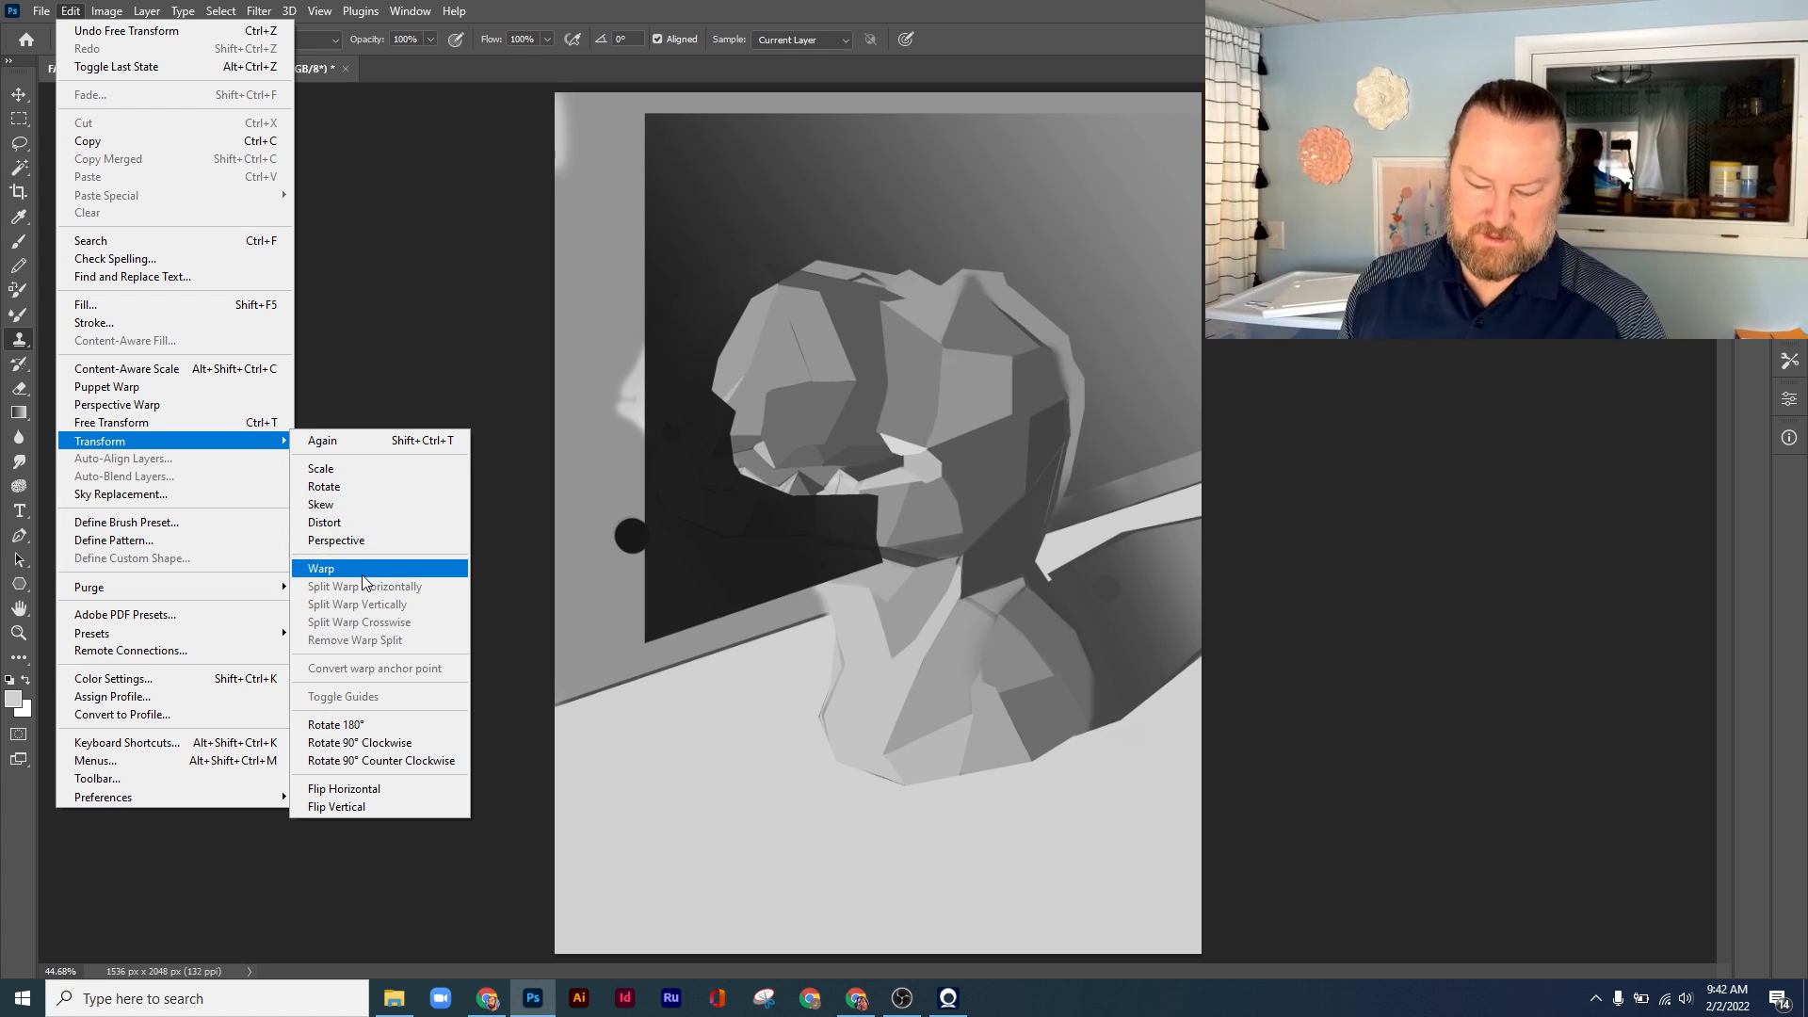
Warp the selected background region, pulling its left edge outward and its upper area around the head, and commit the warp
left_click(362, 574)
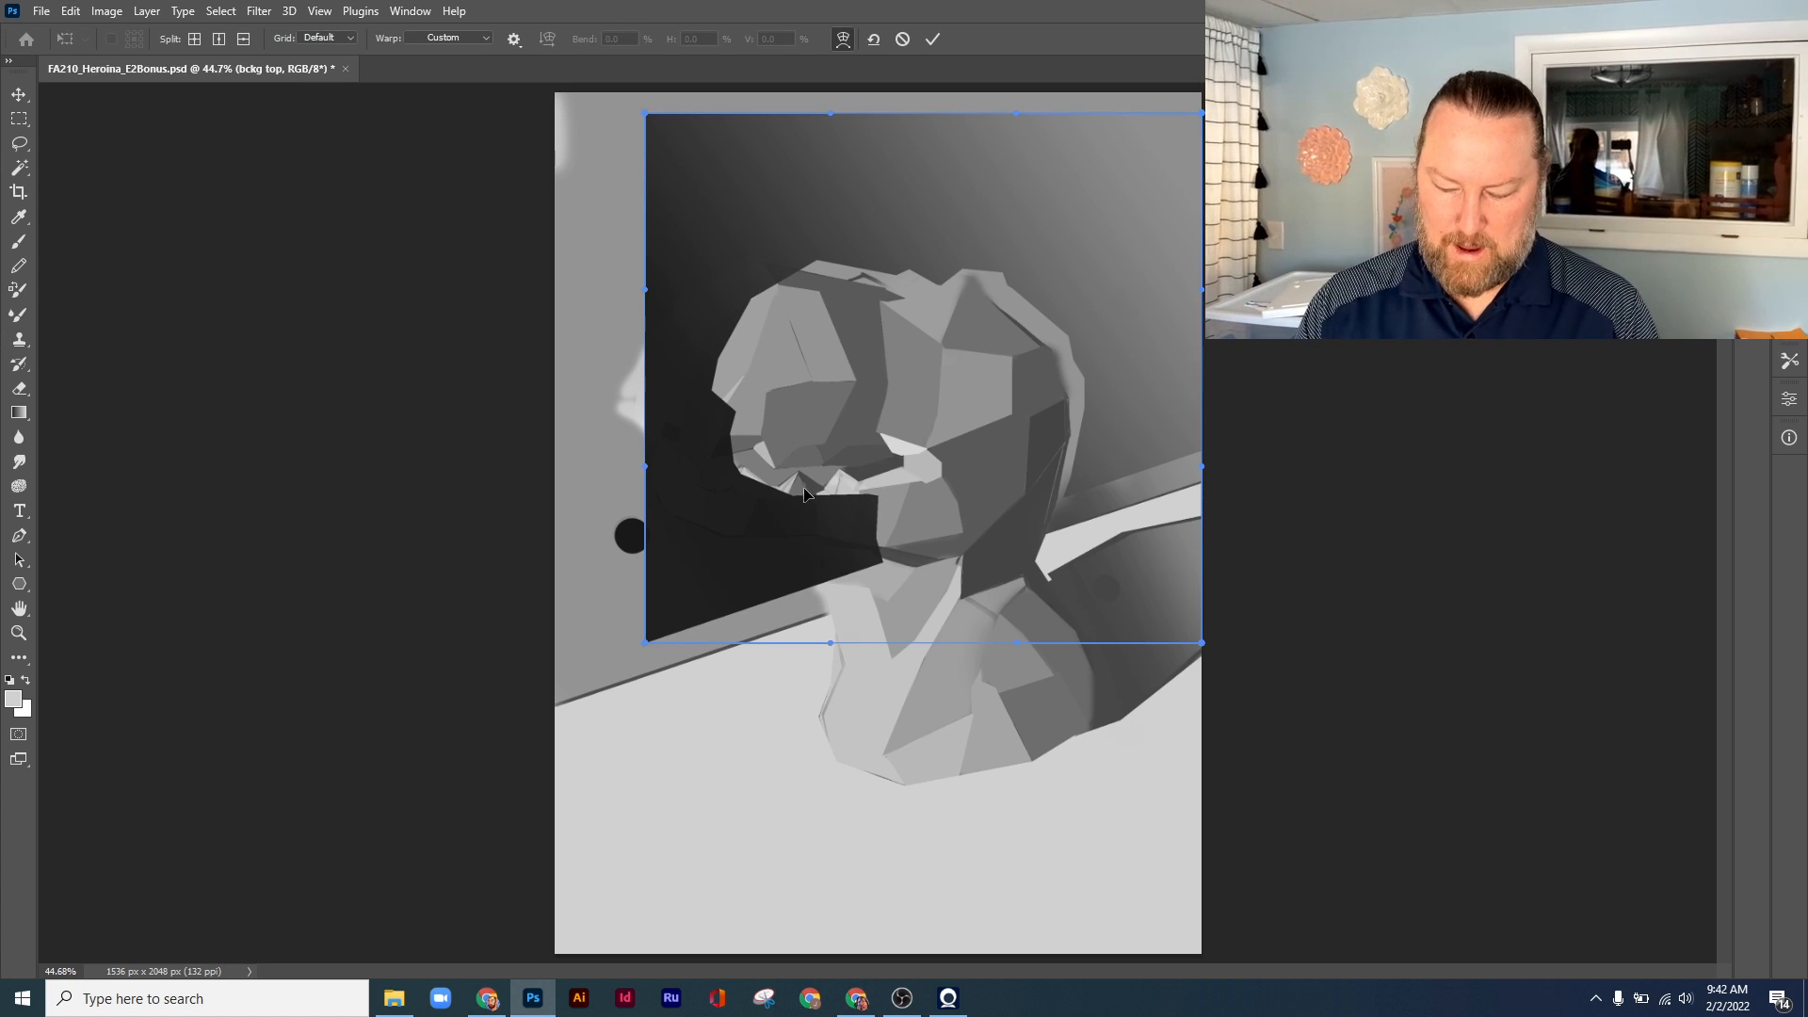
left_click_drag(772, 462, 669, 516)
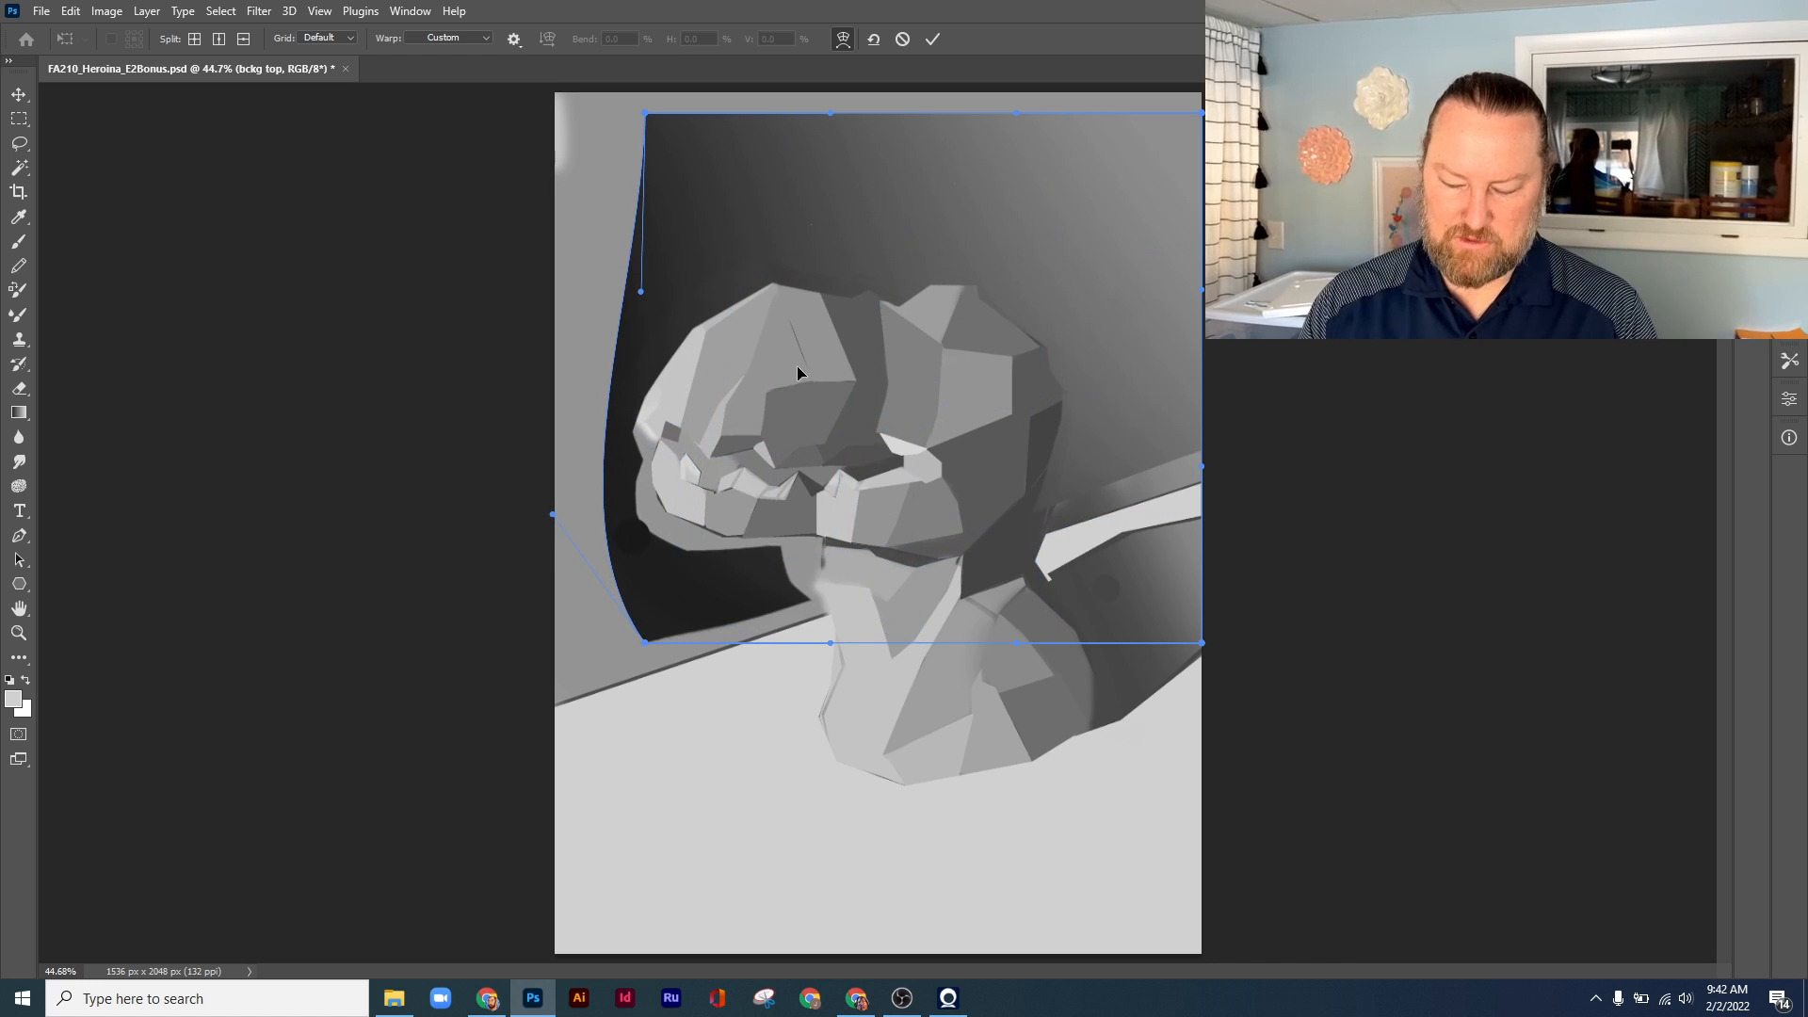
left_click_drag(796, 370, 1037, 300)
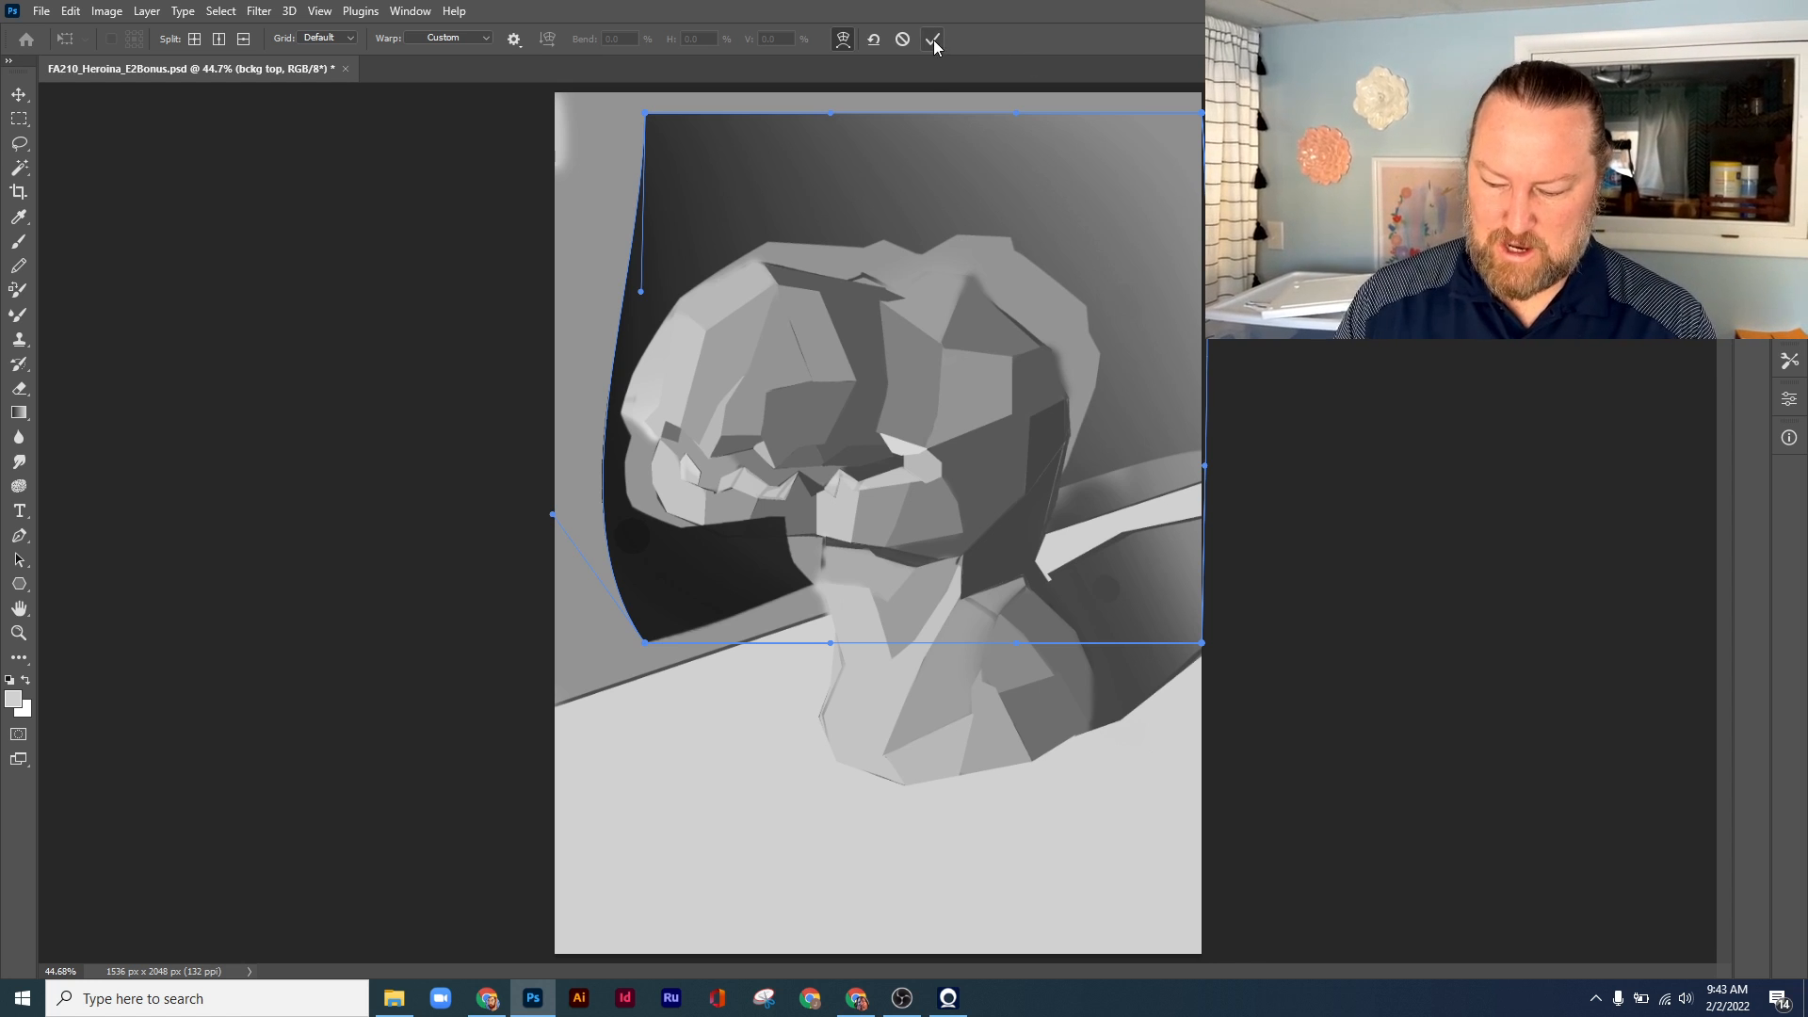
key("Return")
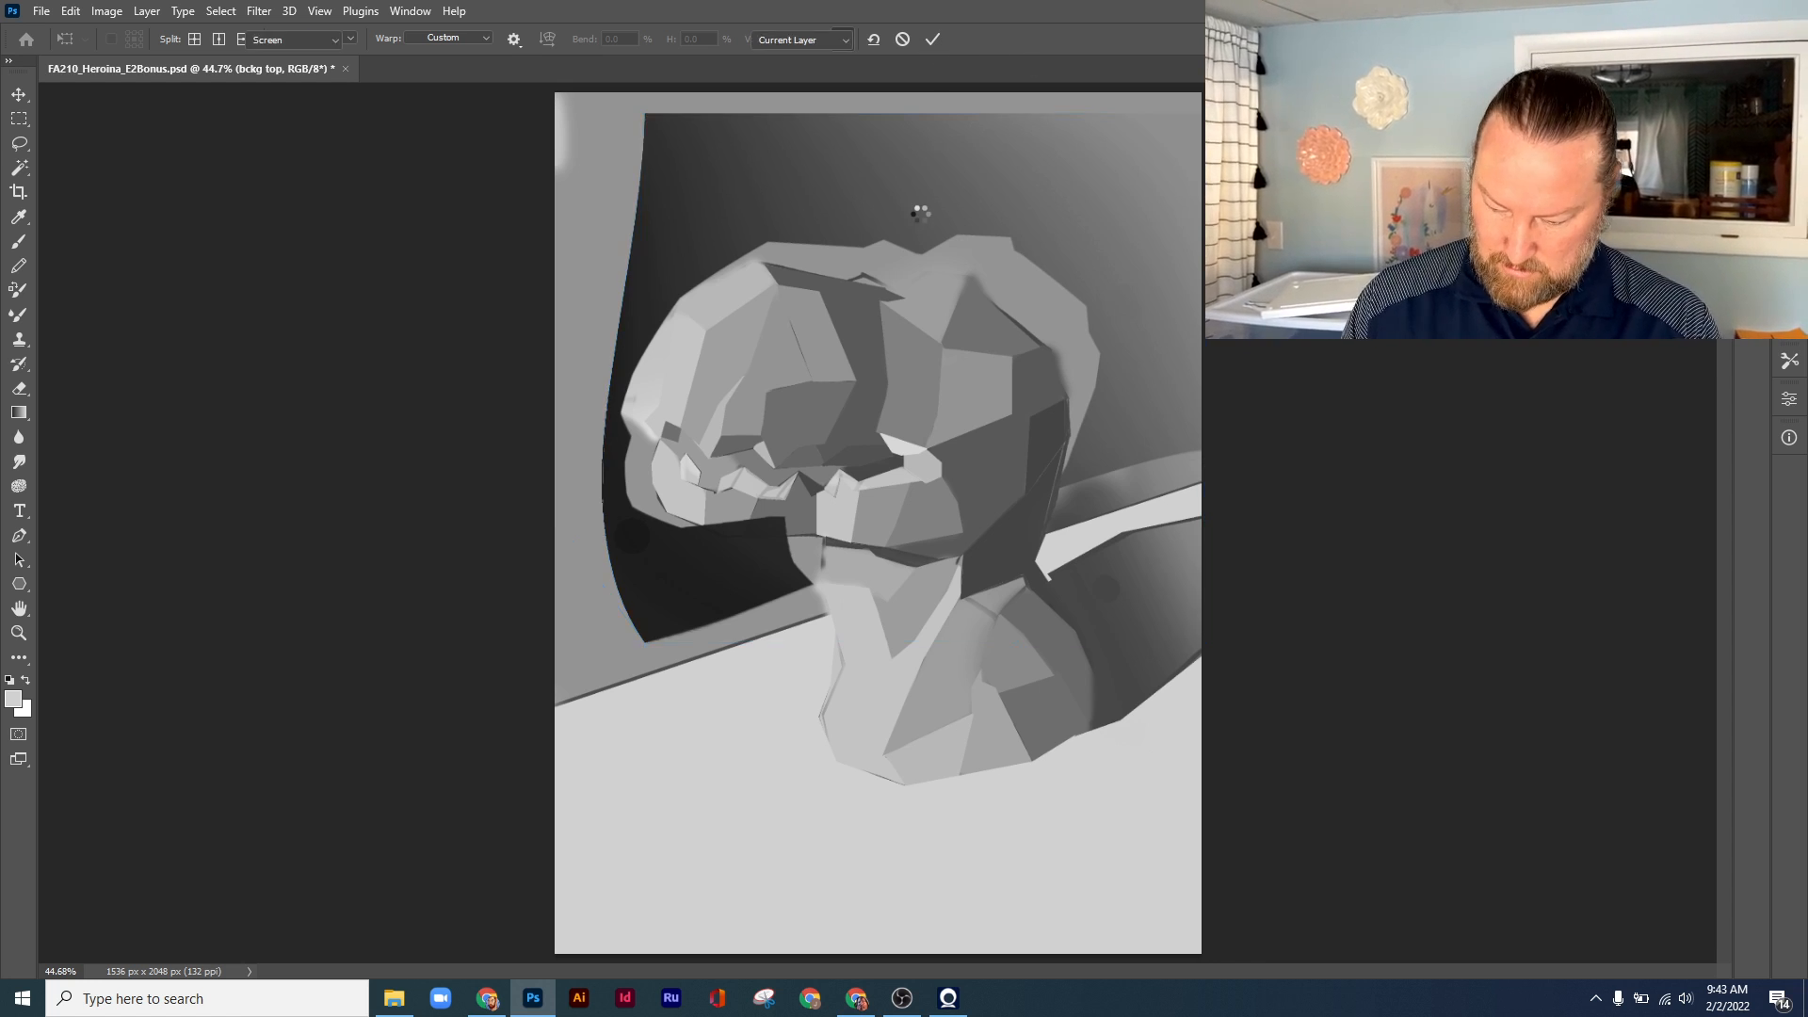
Switch to the Clone Stamp tool and undo then redo the warp to compare before and after
key("s")
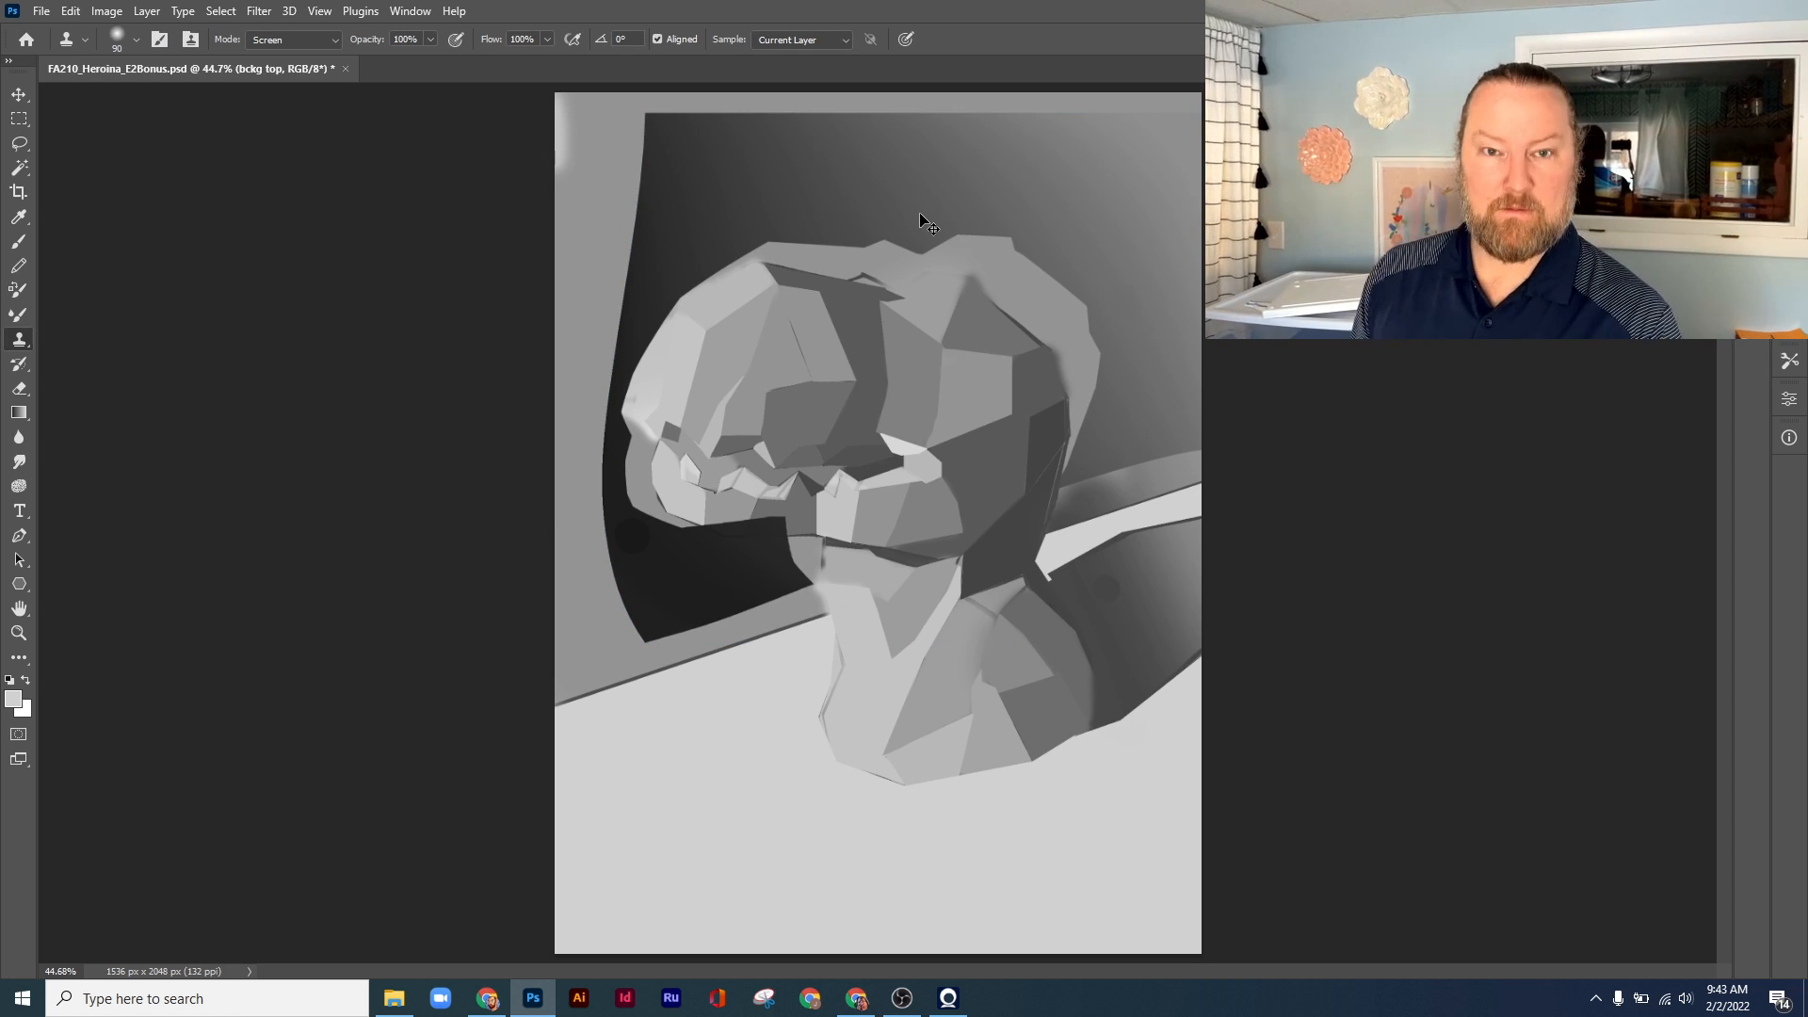
key("ctrl+z")
key("ctrl+shift+z")
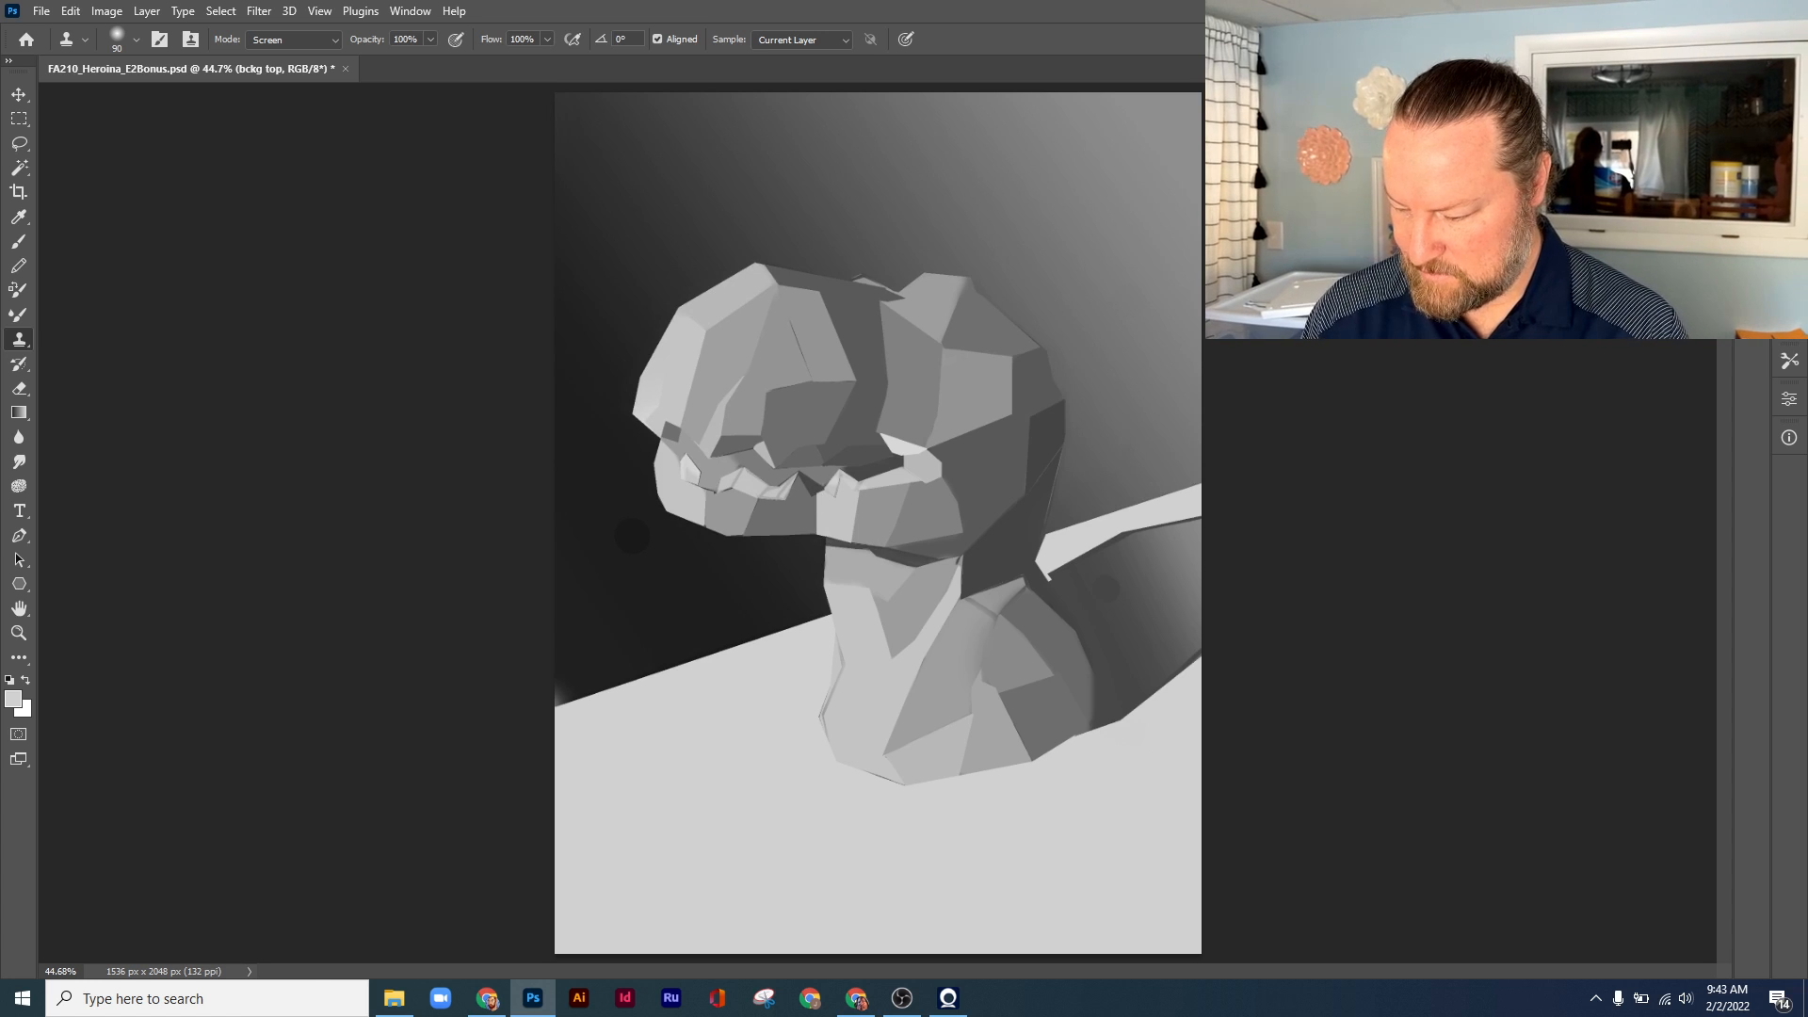
Snap the window to the right half of the screen and open the Twi Lek Flat Lt Shdw image from Downloads
key("super+Right")
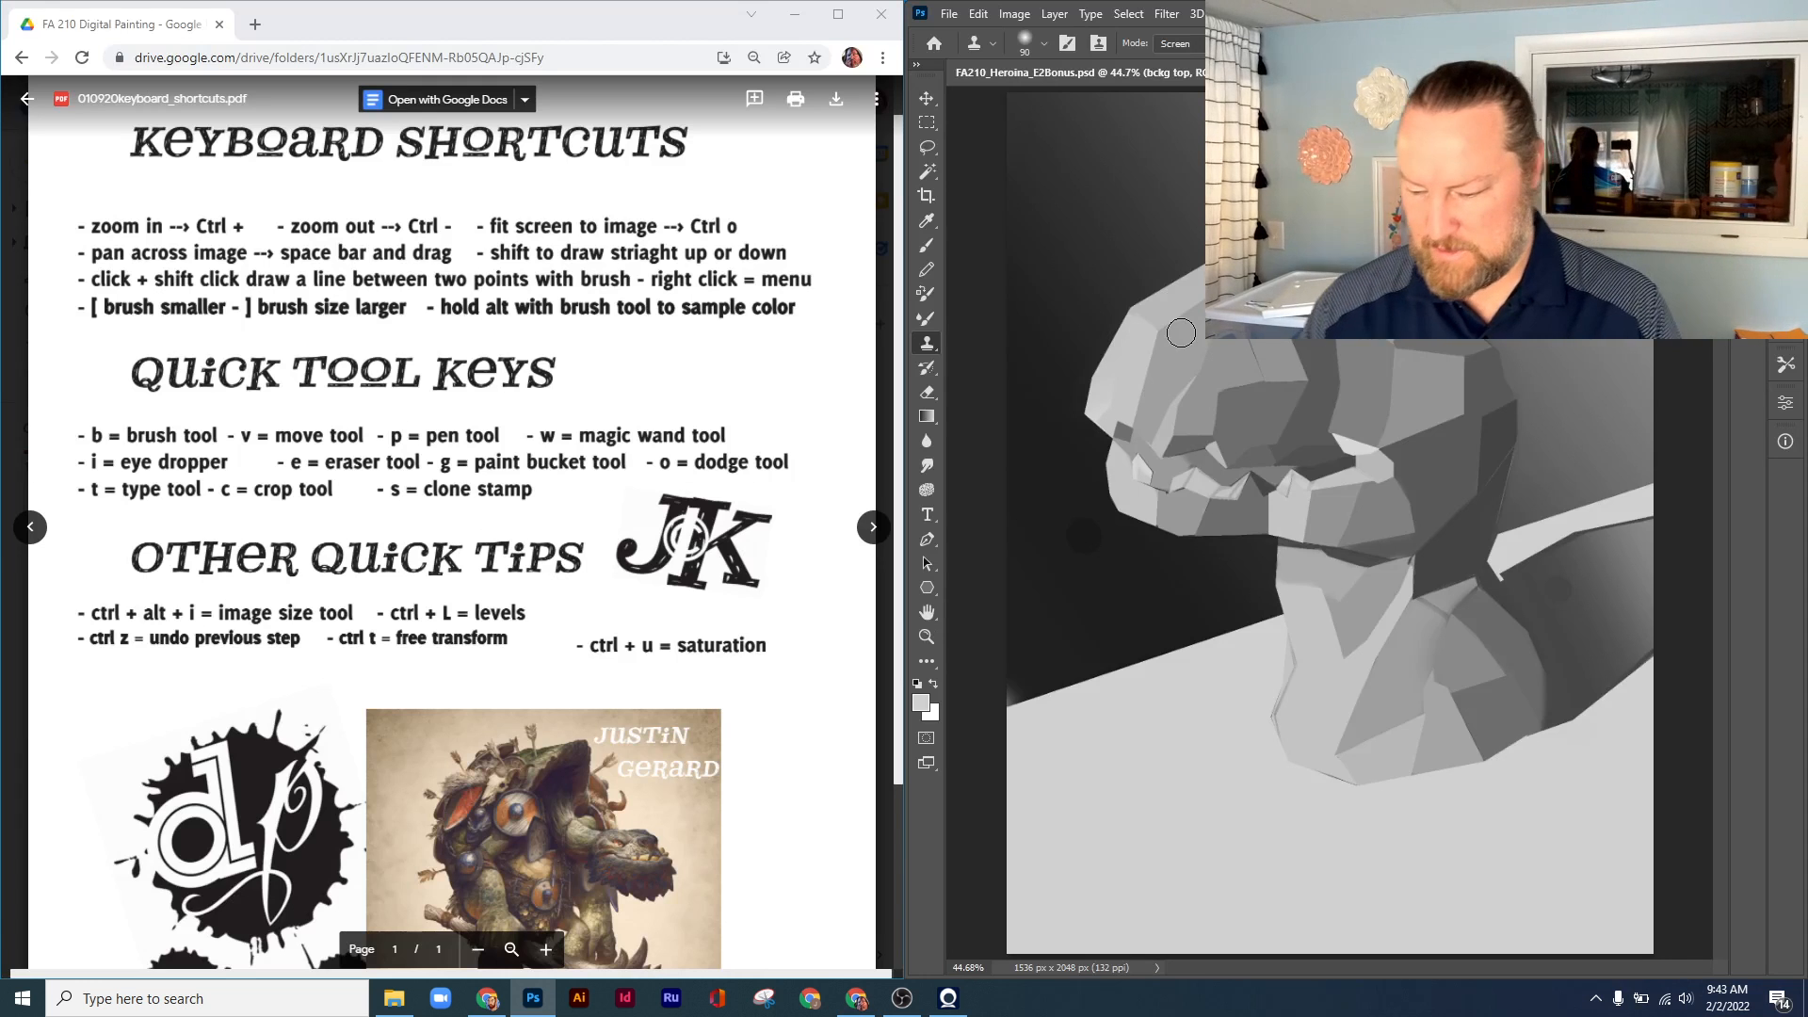
left_click(948, 15)
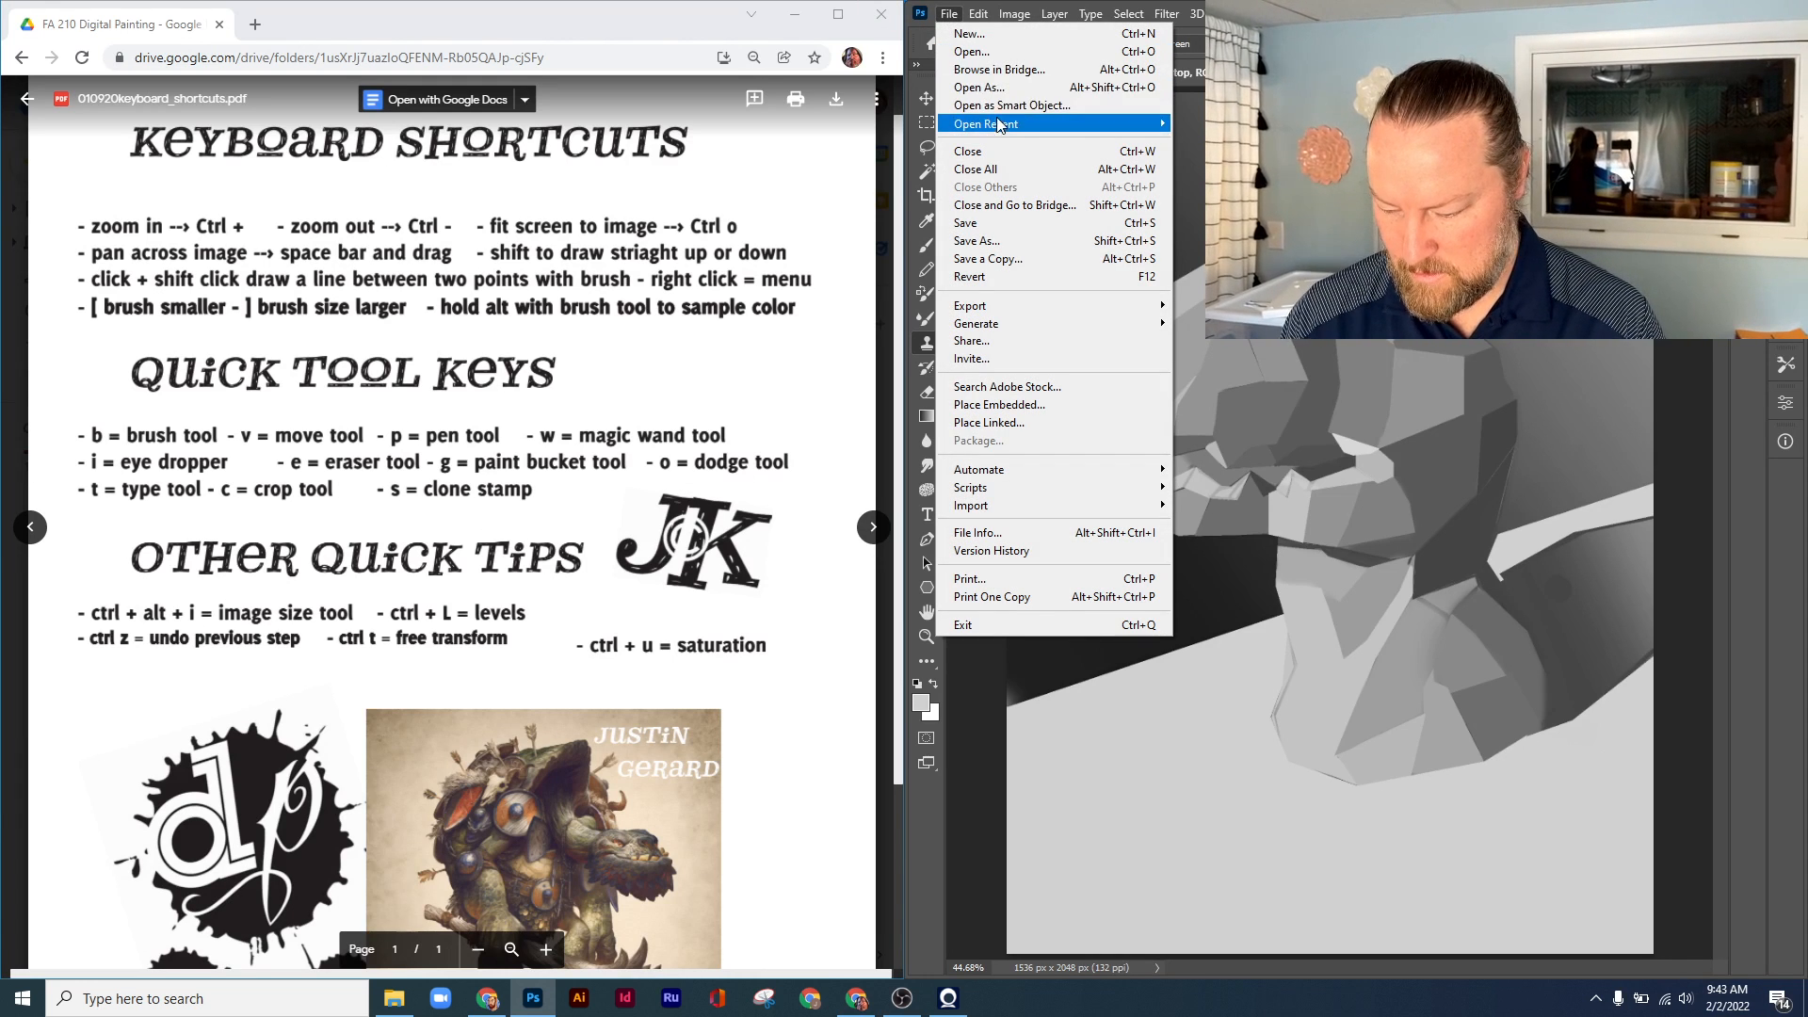
mouse_move(1111, 124)
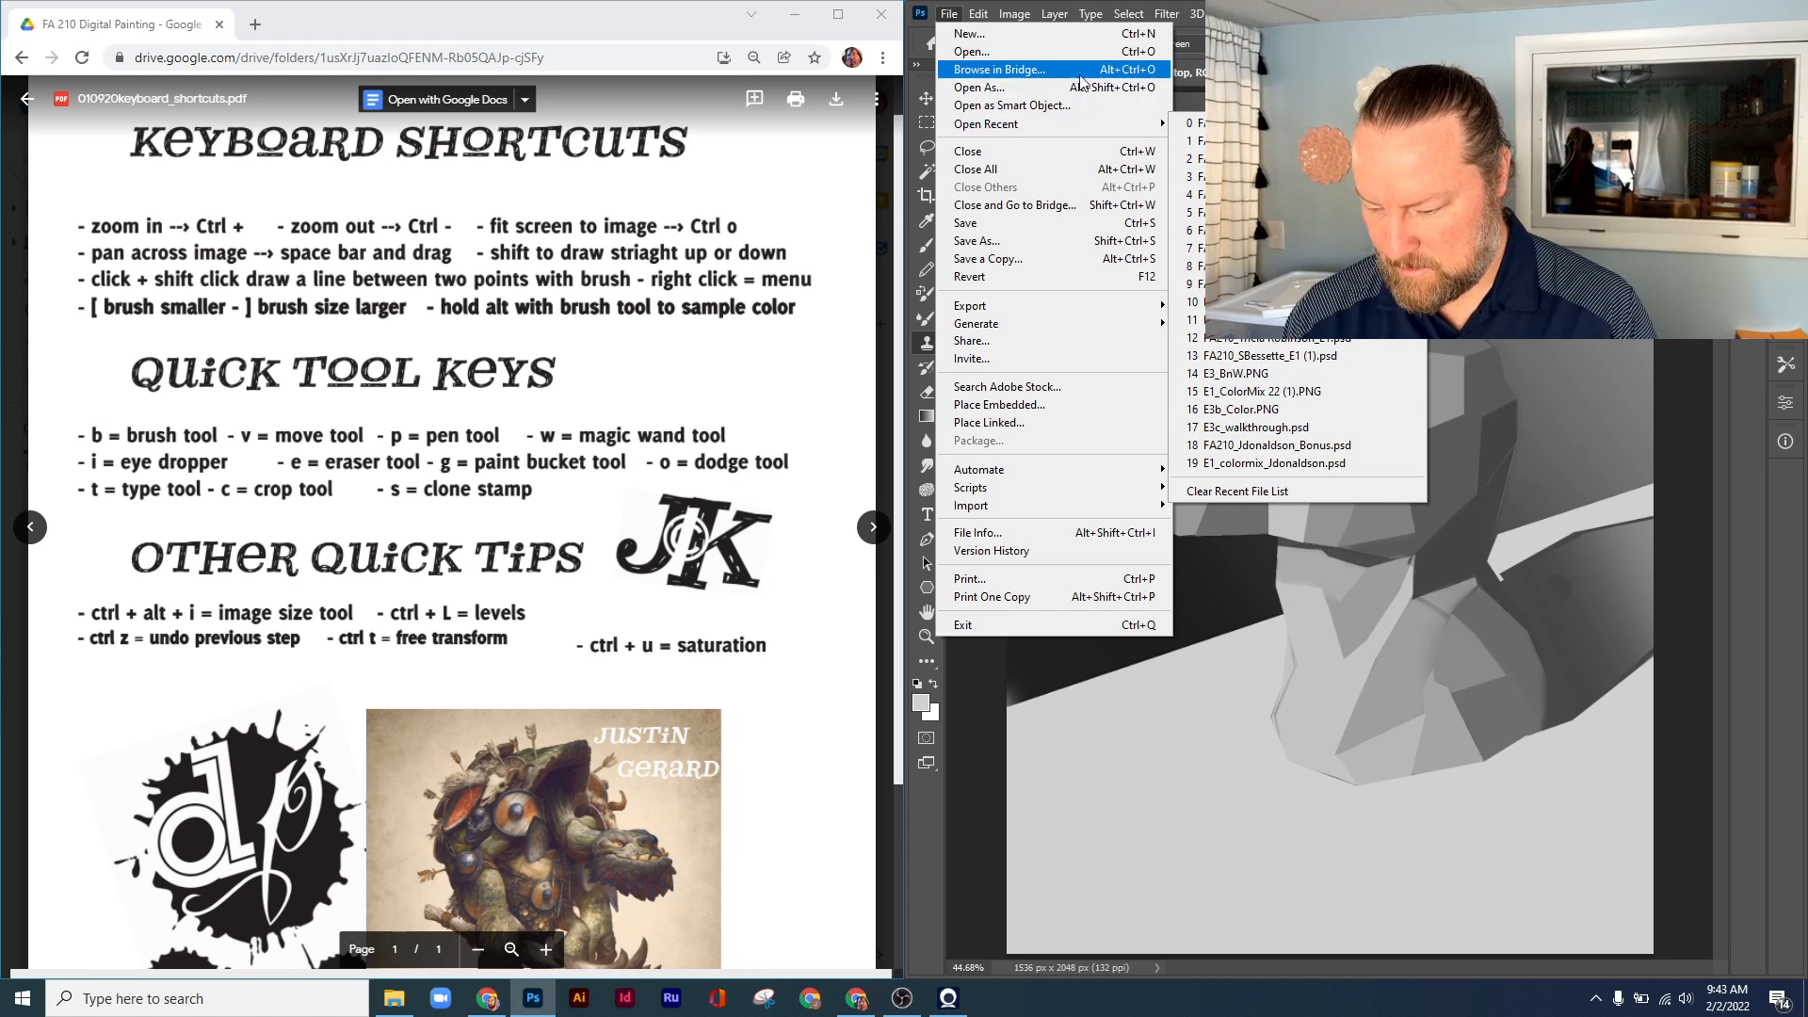
left_click(1038, 53)
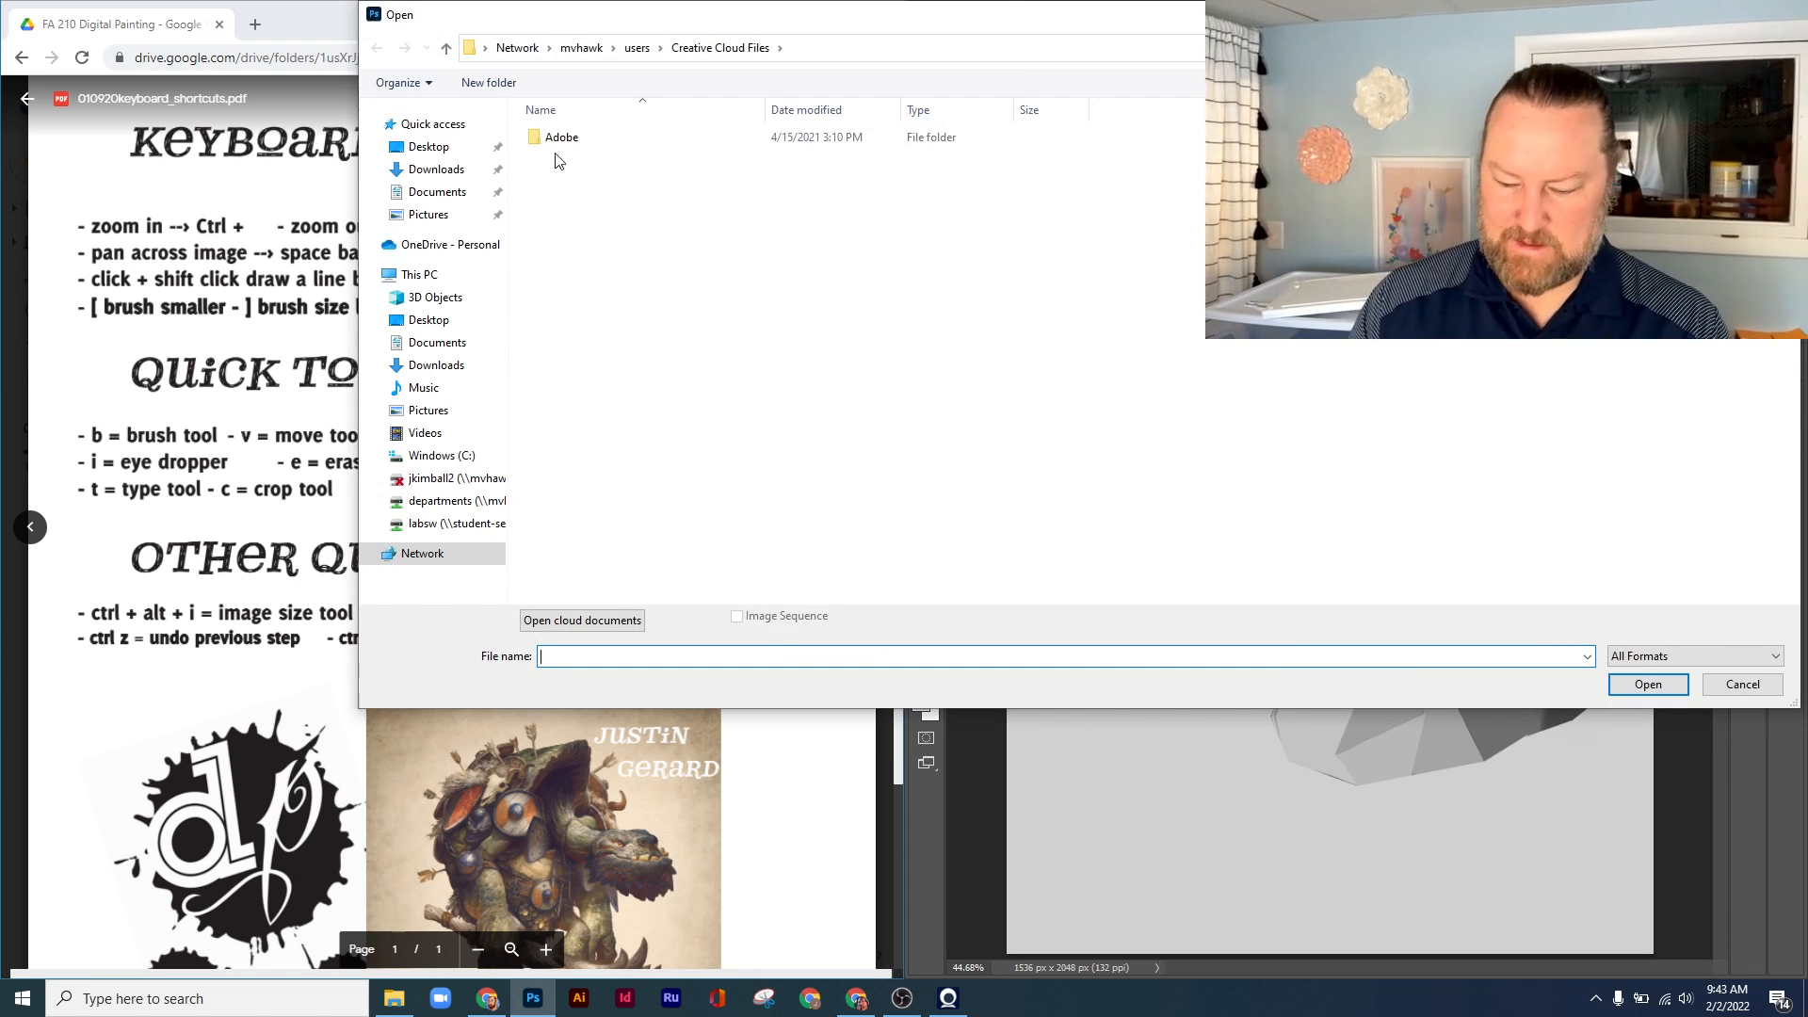
left_click(450, 177)
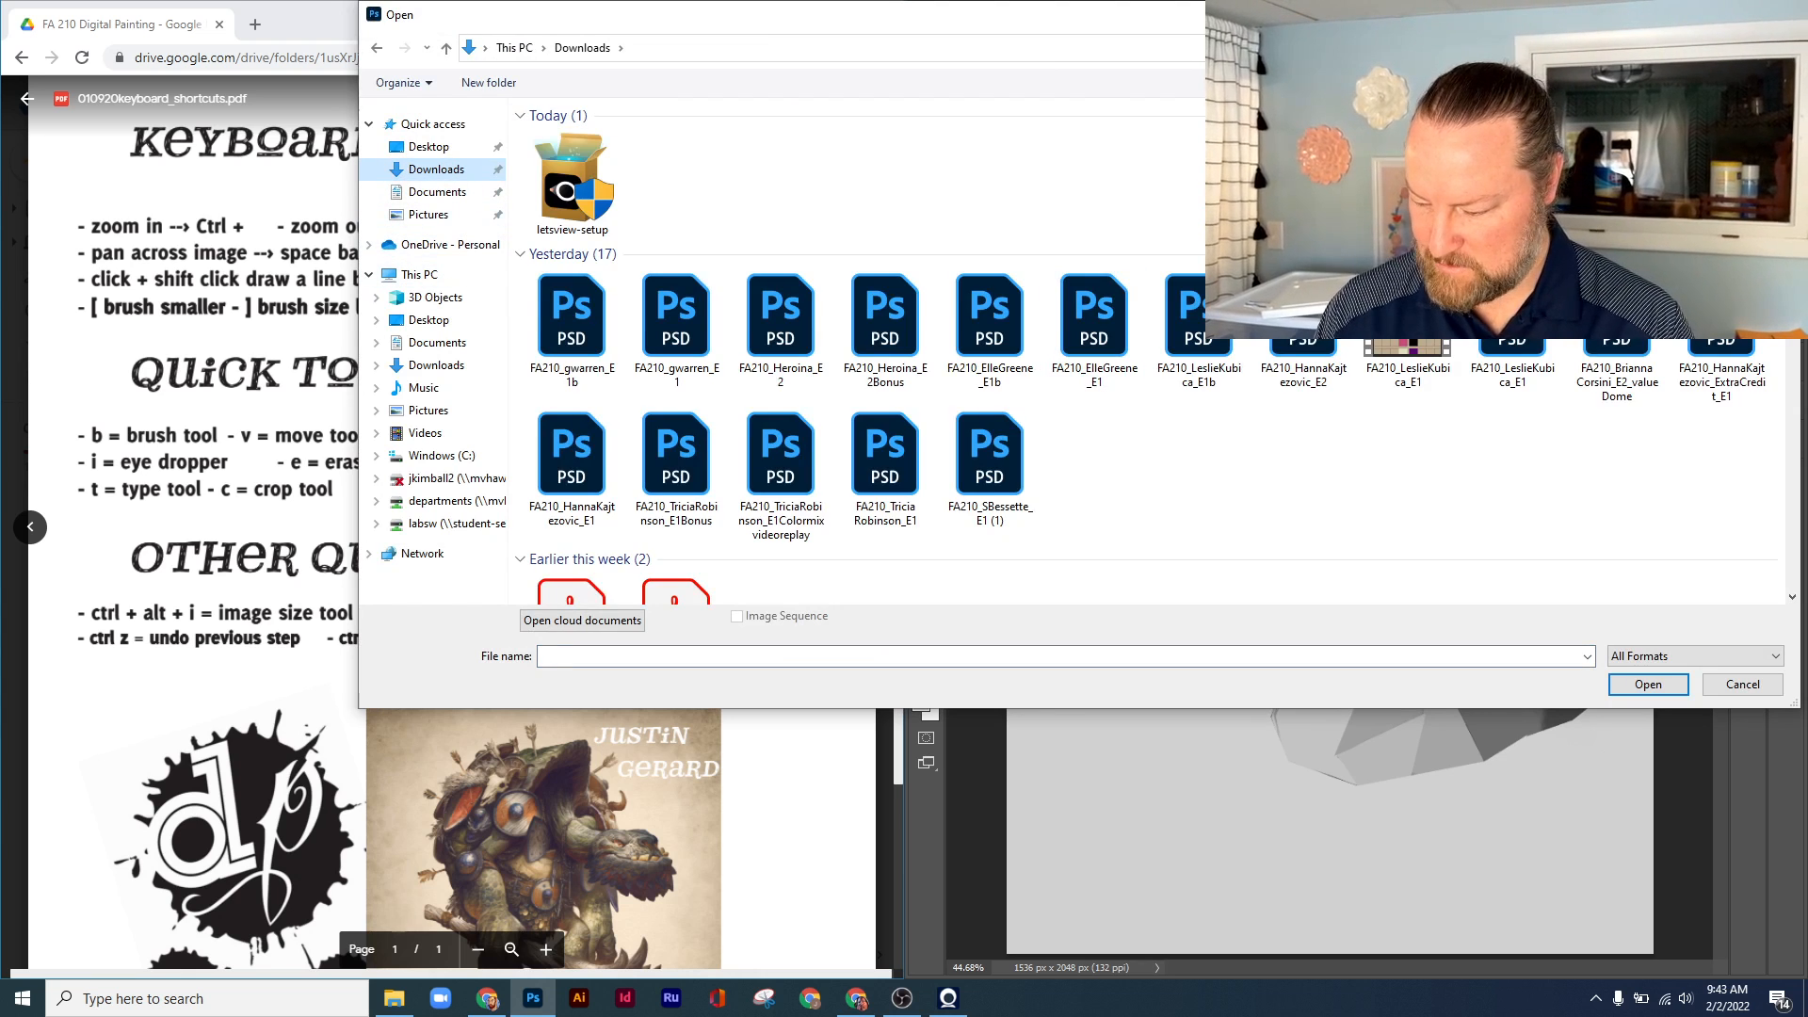
scroll(1161, 350, "down", 5)
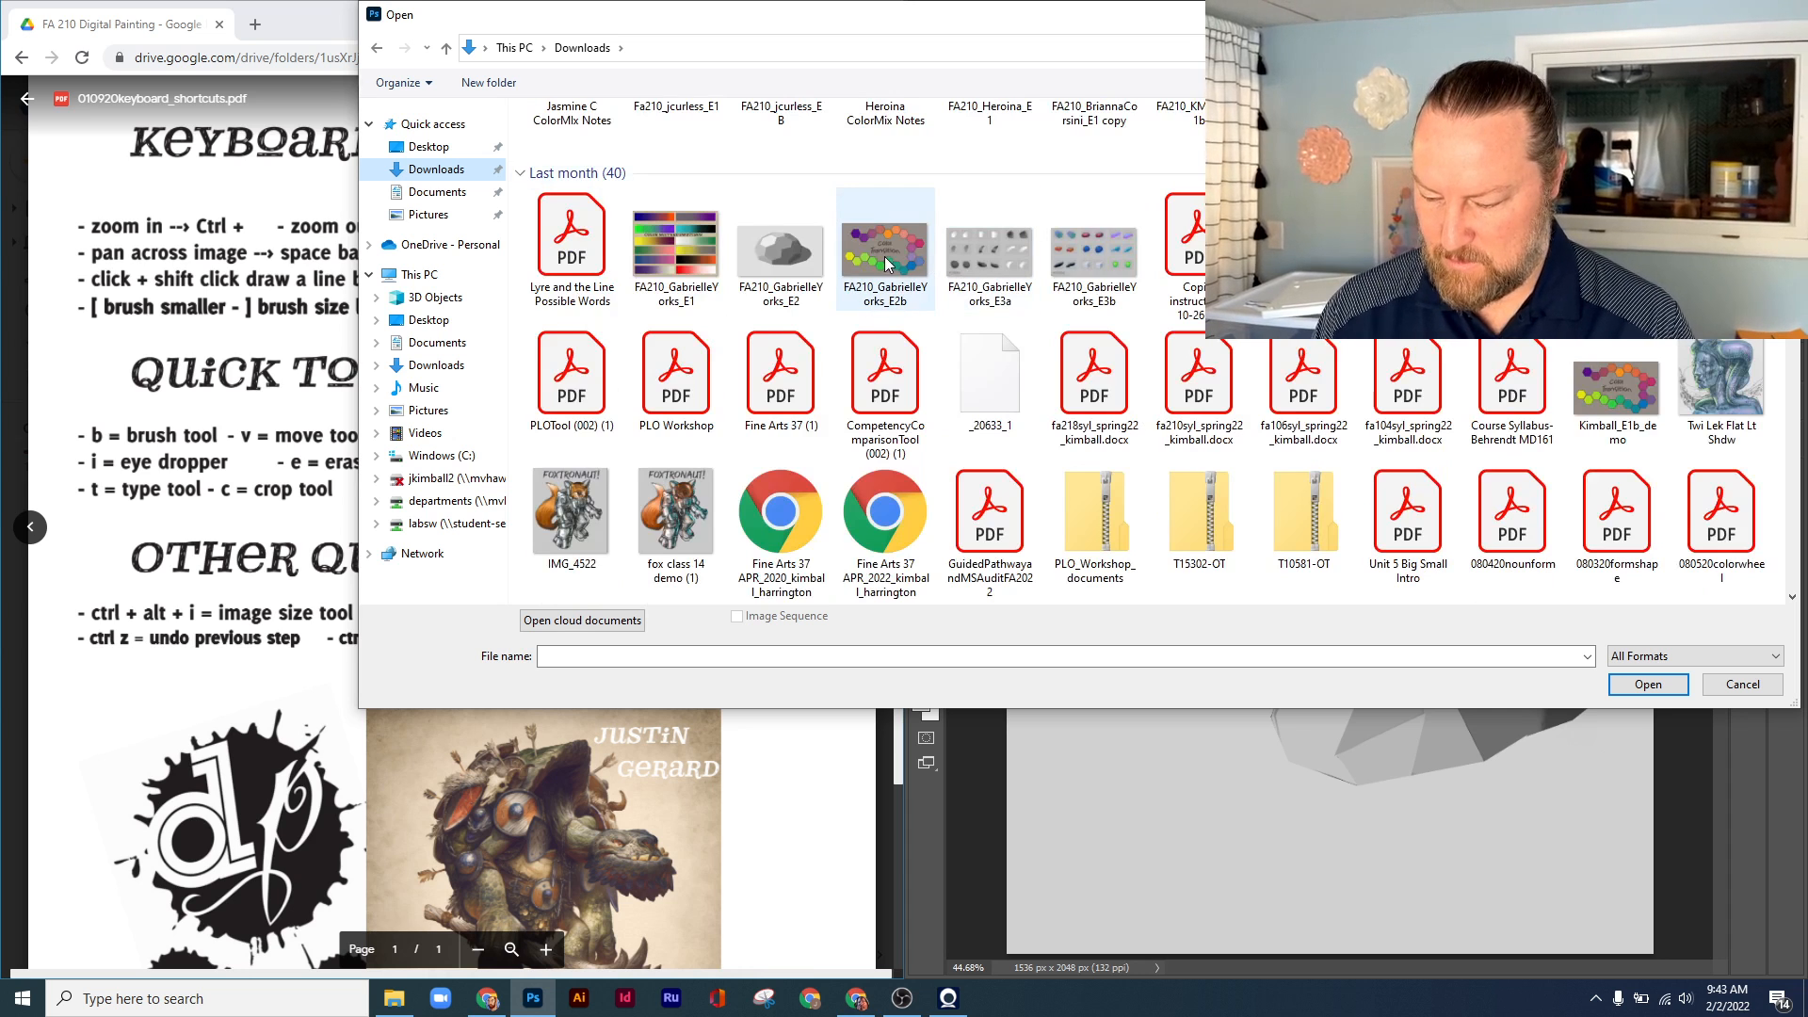
left_click(1722, 388)
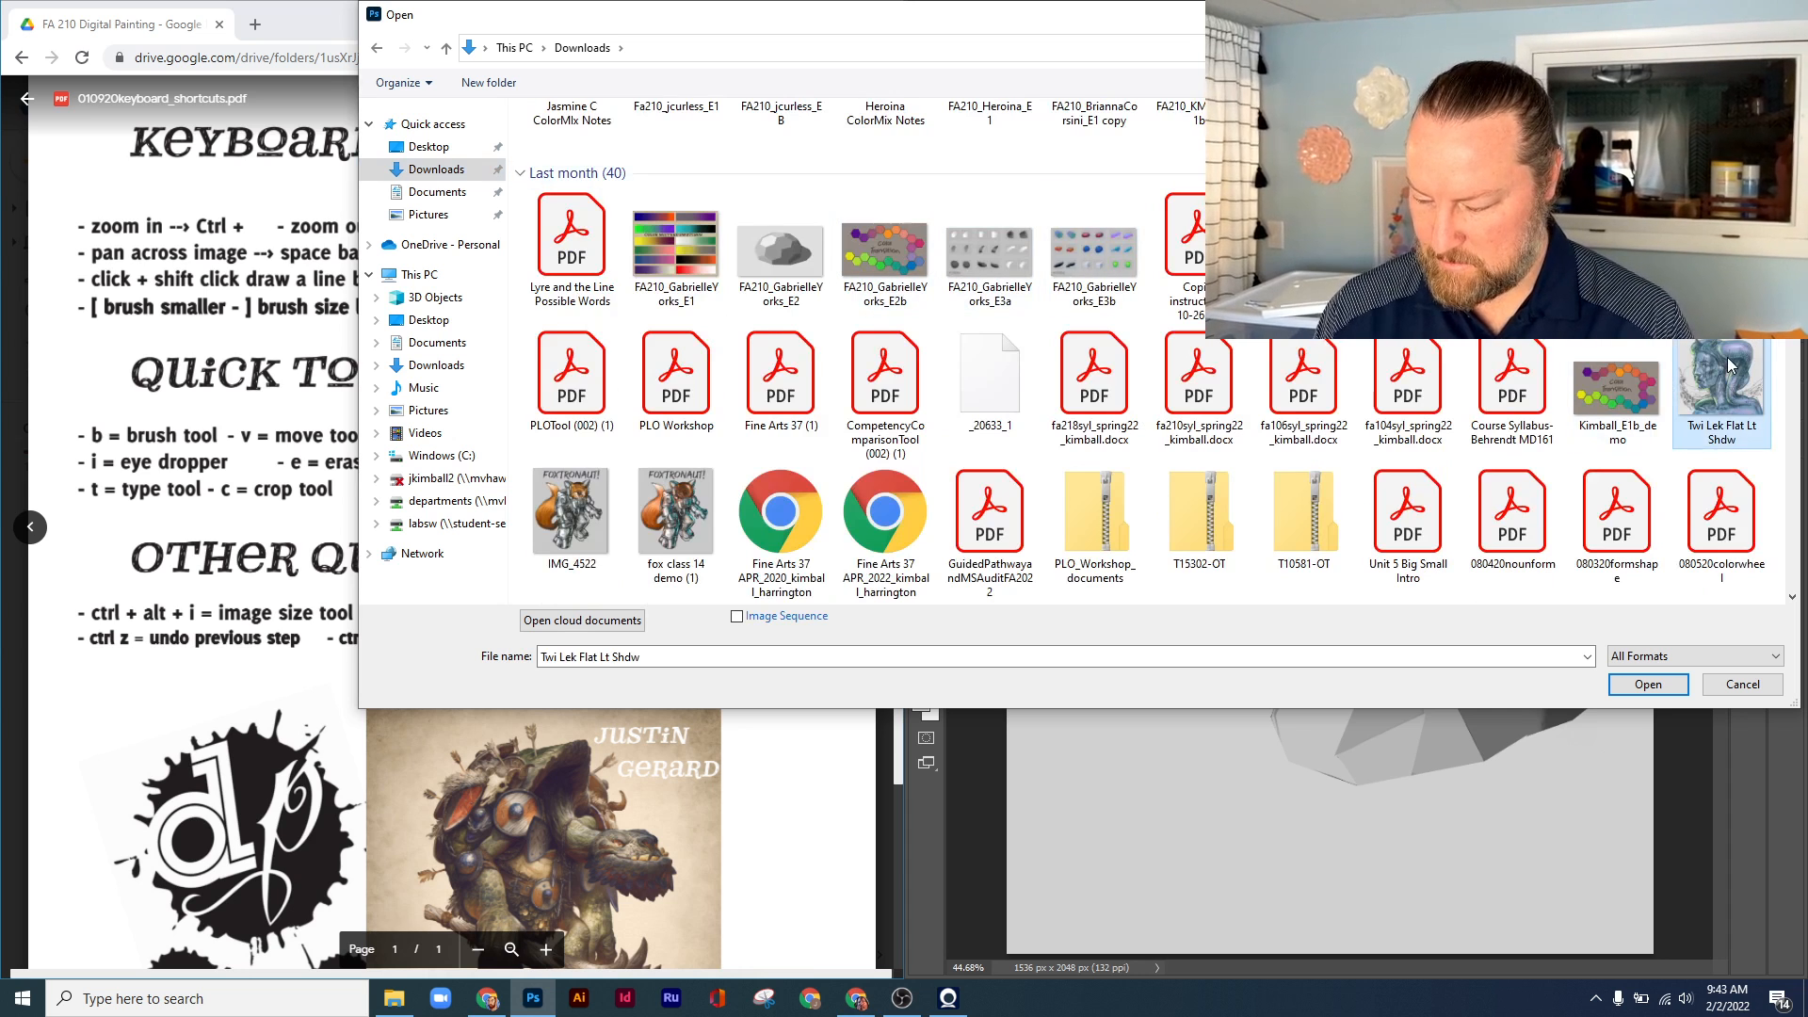
left_click(1640, 690)
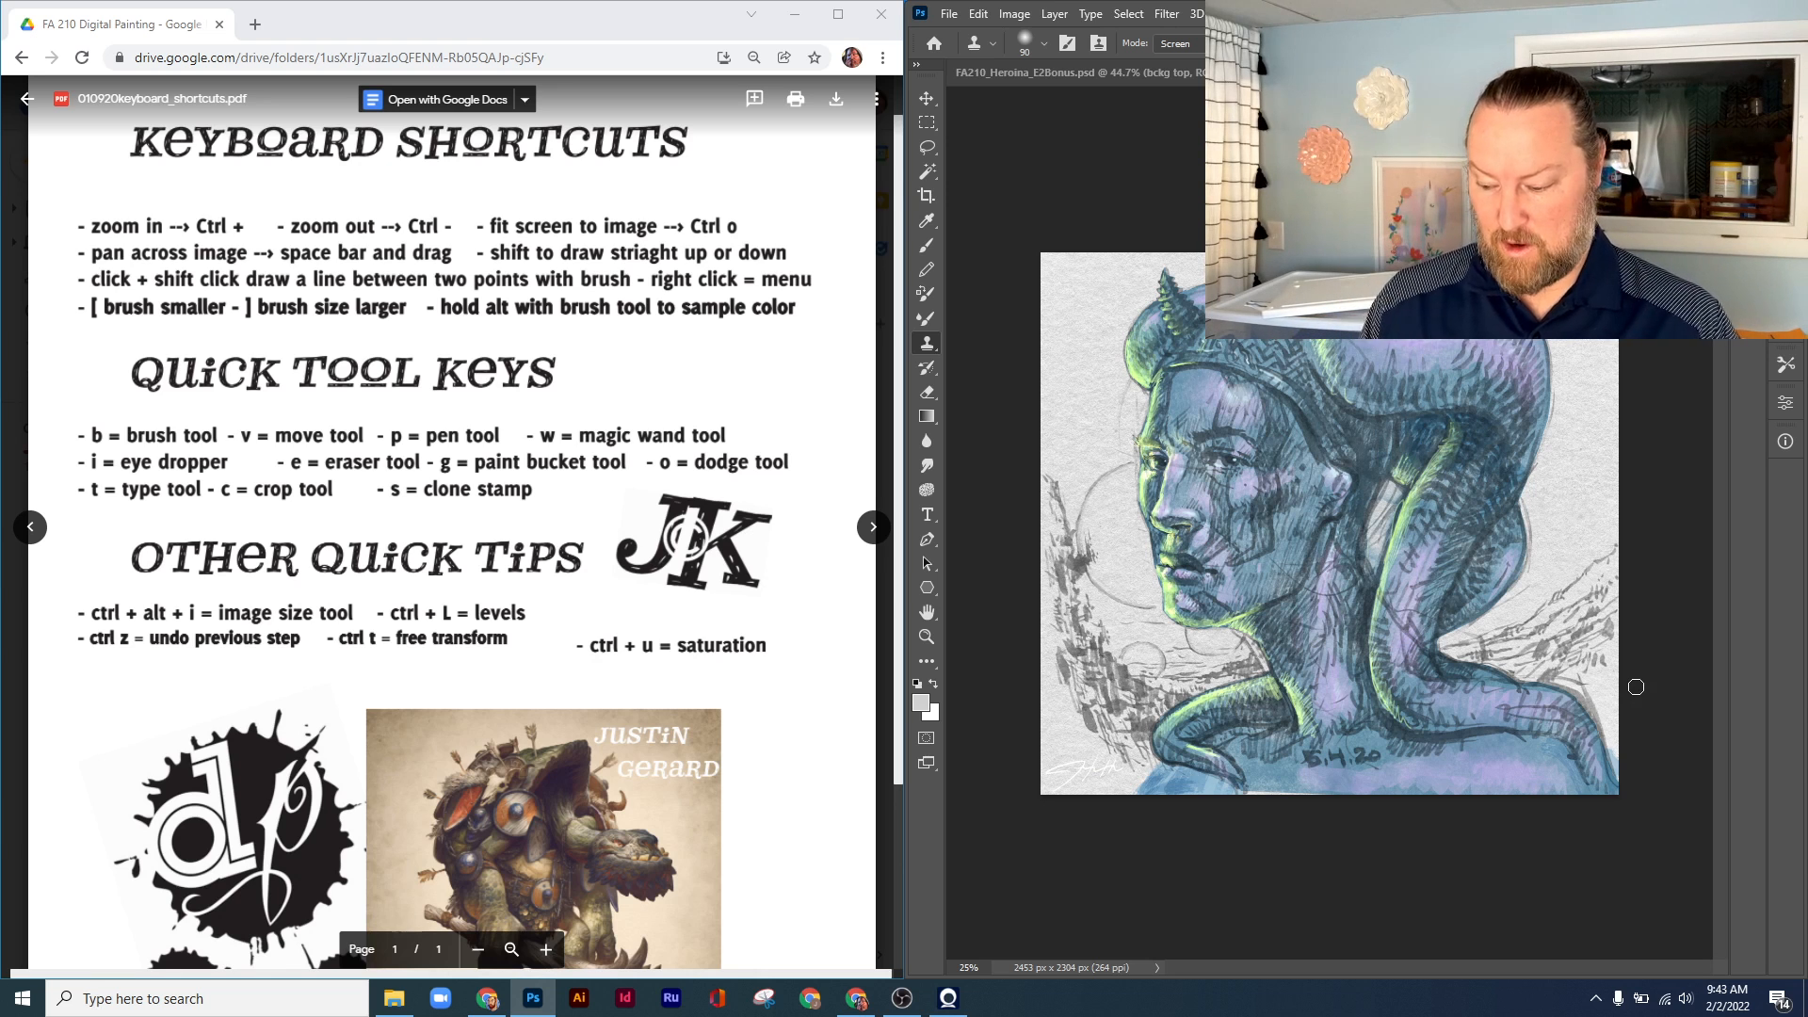
Fit the image to the screen and start a Hue/Saturation adjustment with hue +1, saturation +2 and lightness +43
key("ctrl+0")
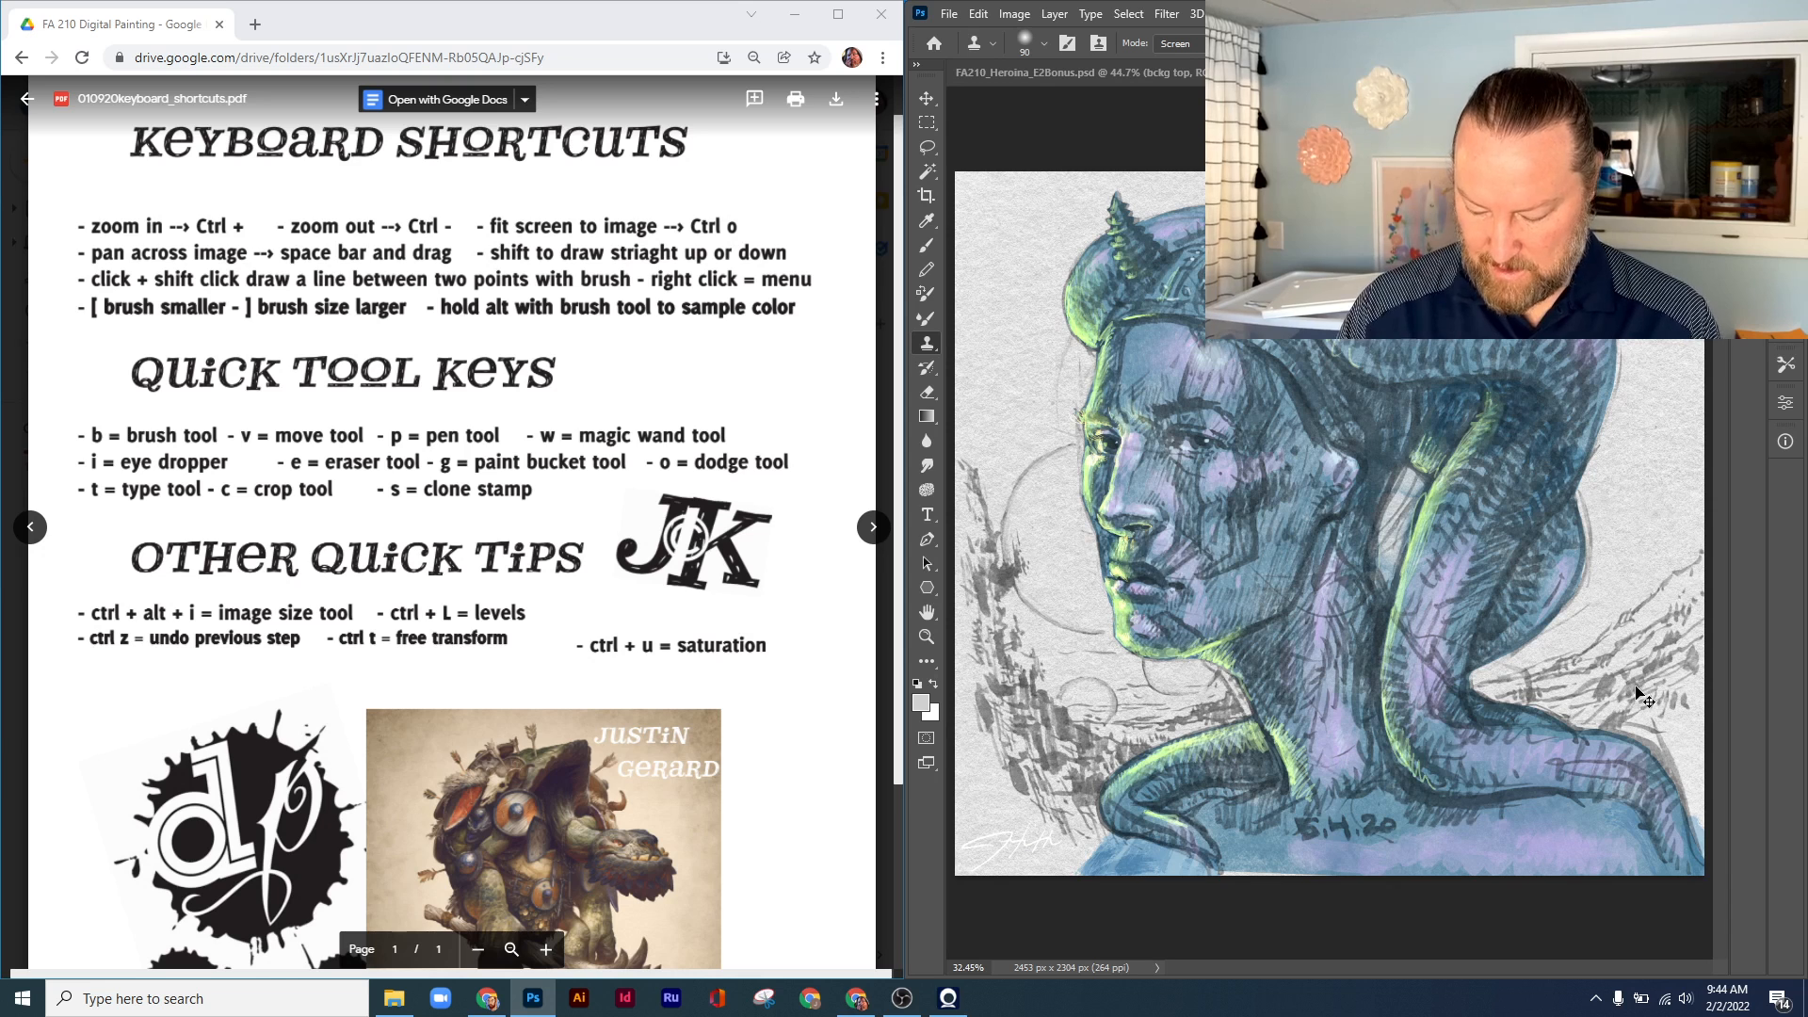
key("ctrl+u")
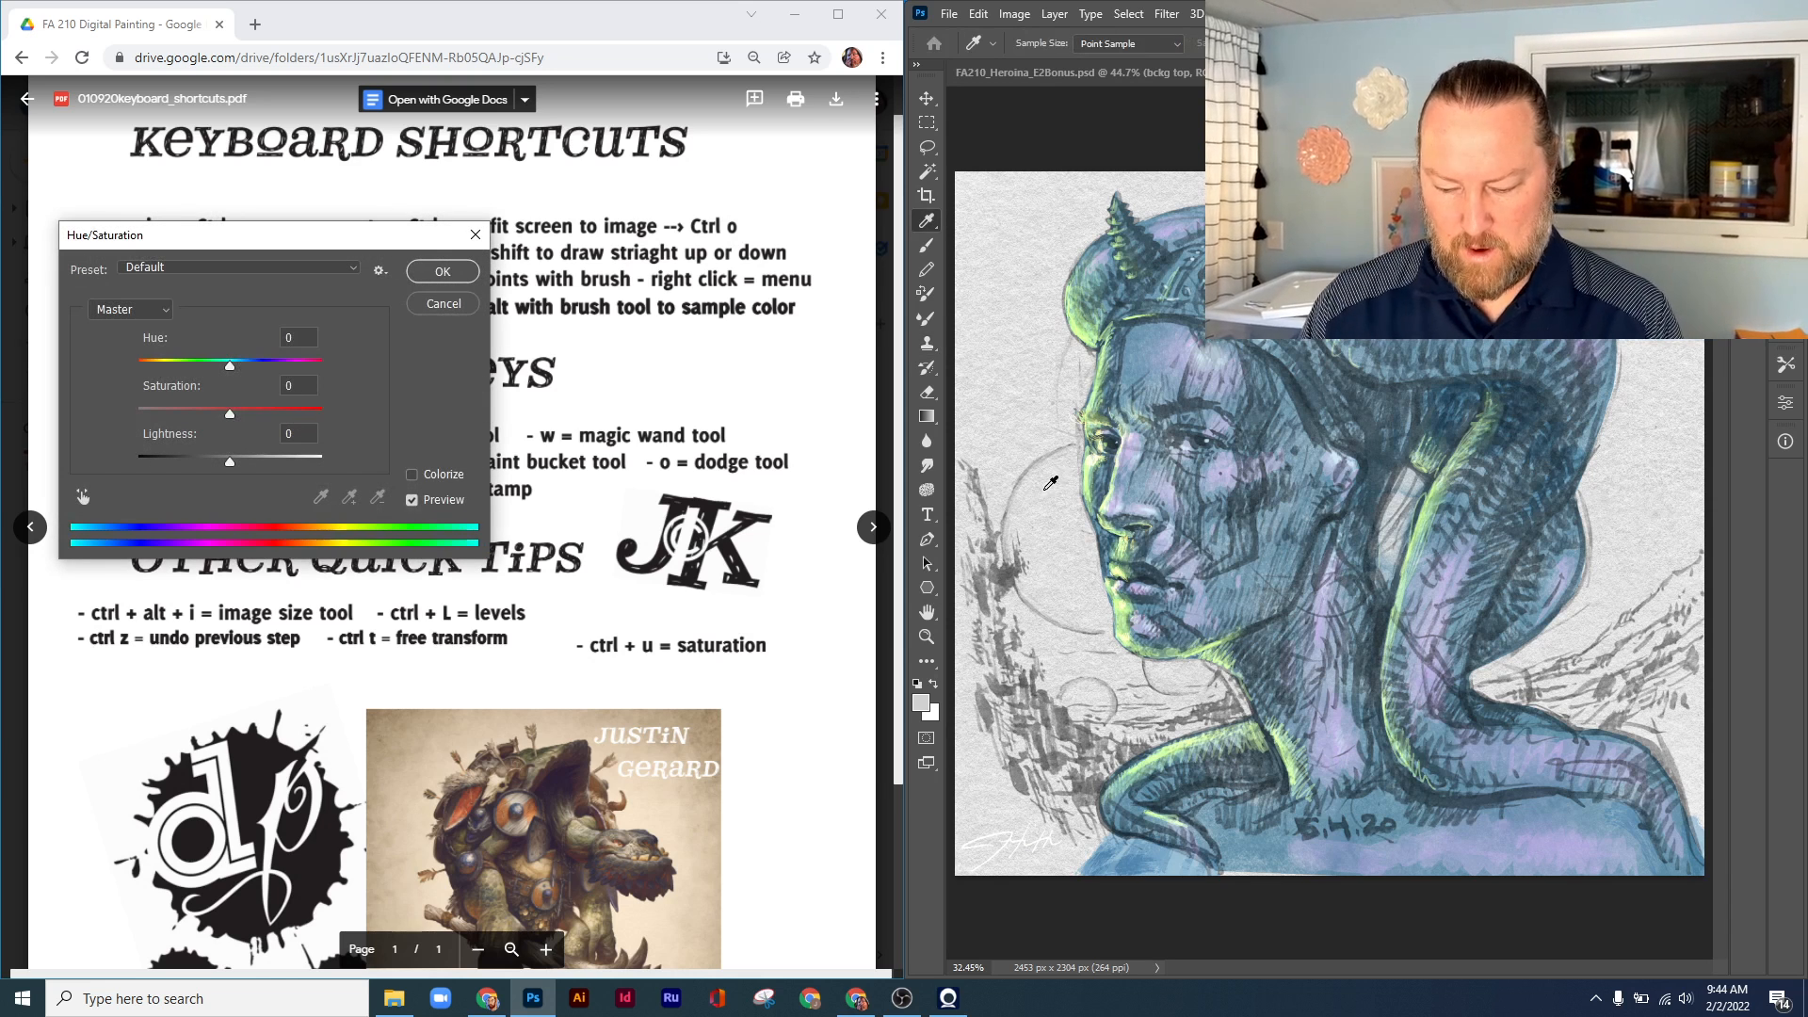
left_click_drag(339, 236, 542, 198)
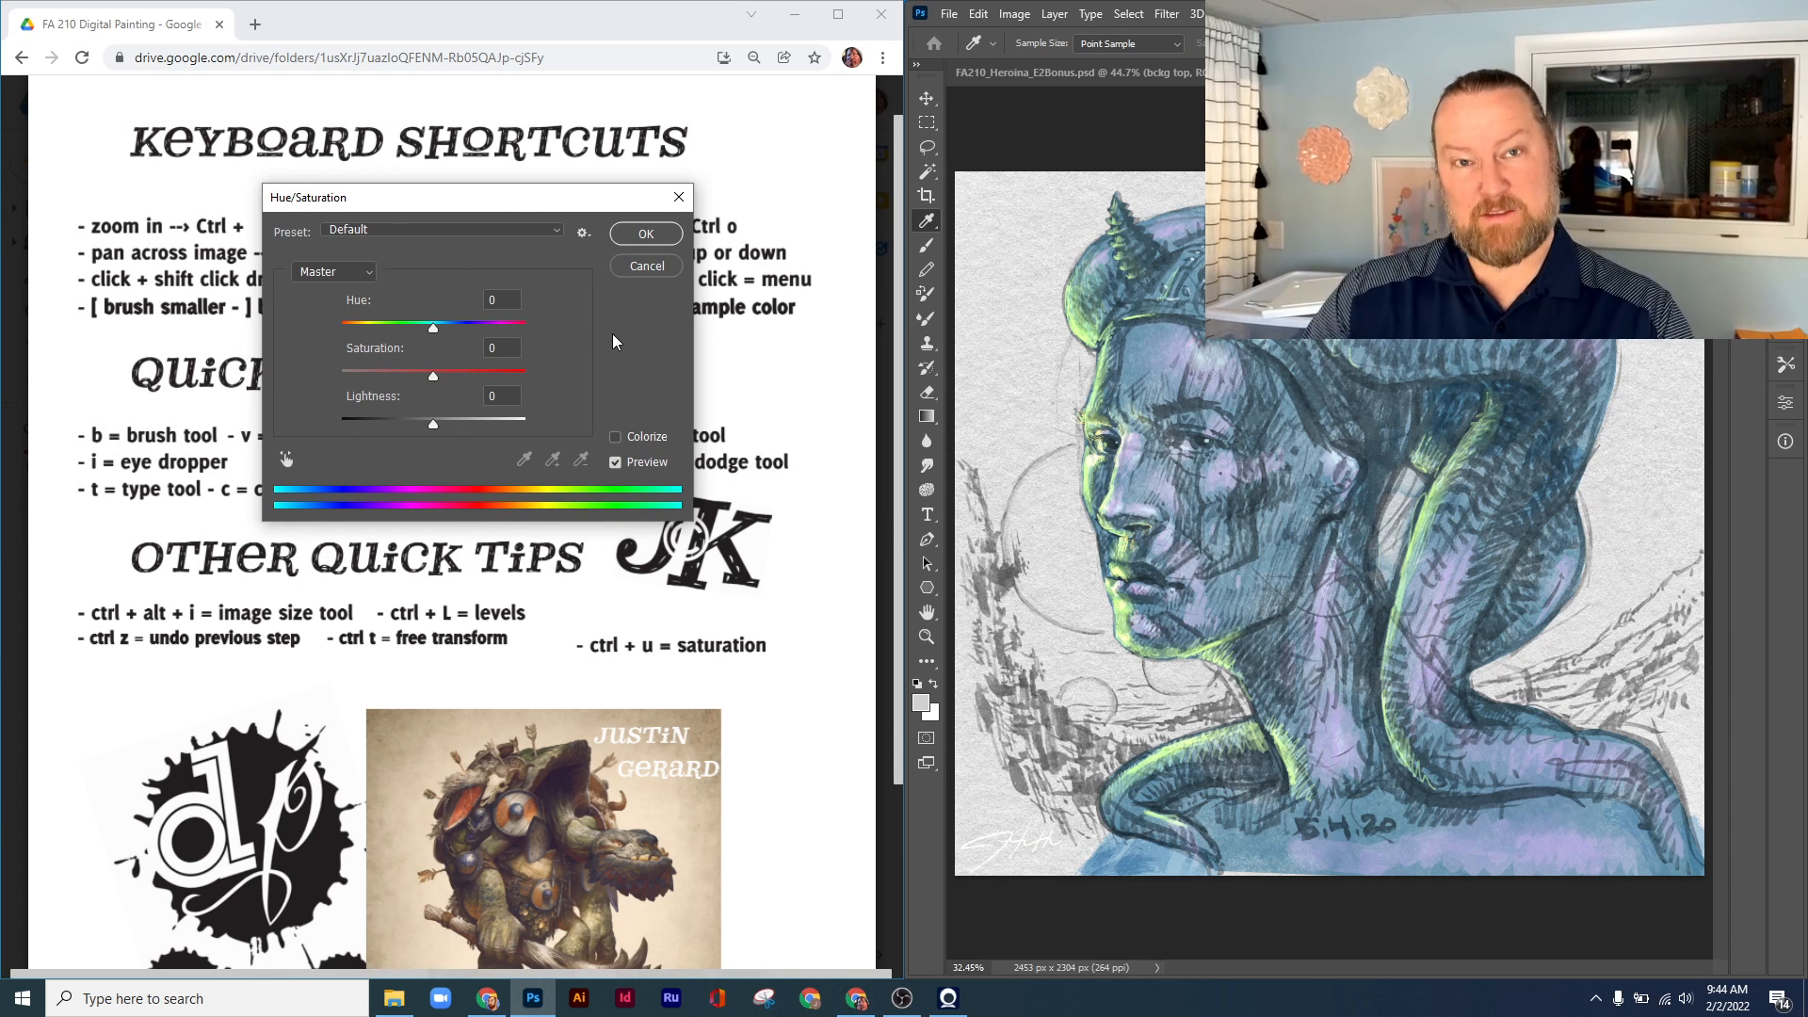
mouse_move(433, 327)
left_mouse_down()
mouse_move(399, 321)
mouse_move(501, 343)
mouse_move(469, 324)
mouse_move(380, 349)
mouse_move(432, 348)
left_mouse_up()
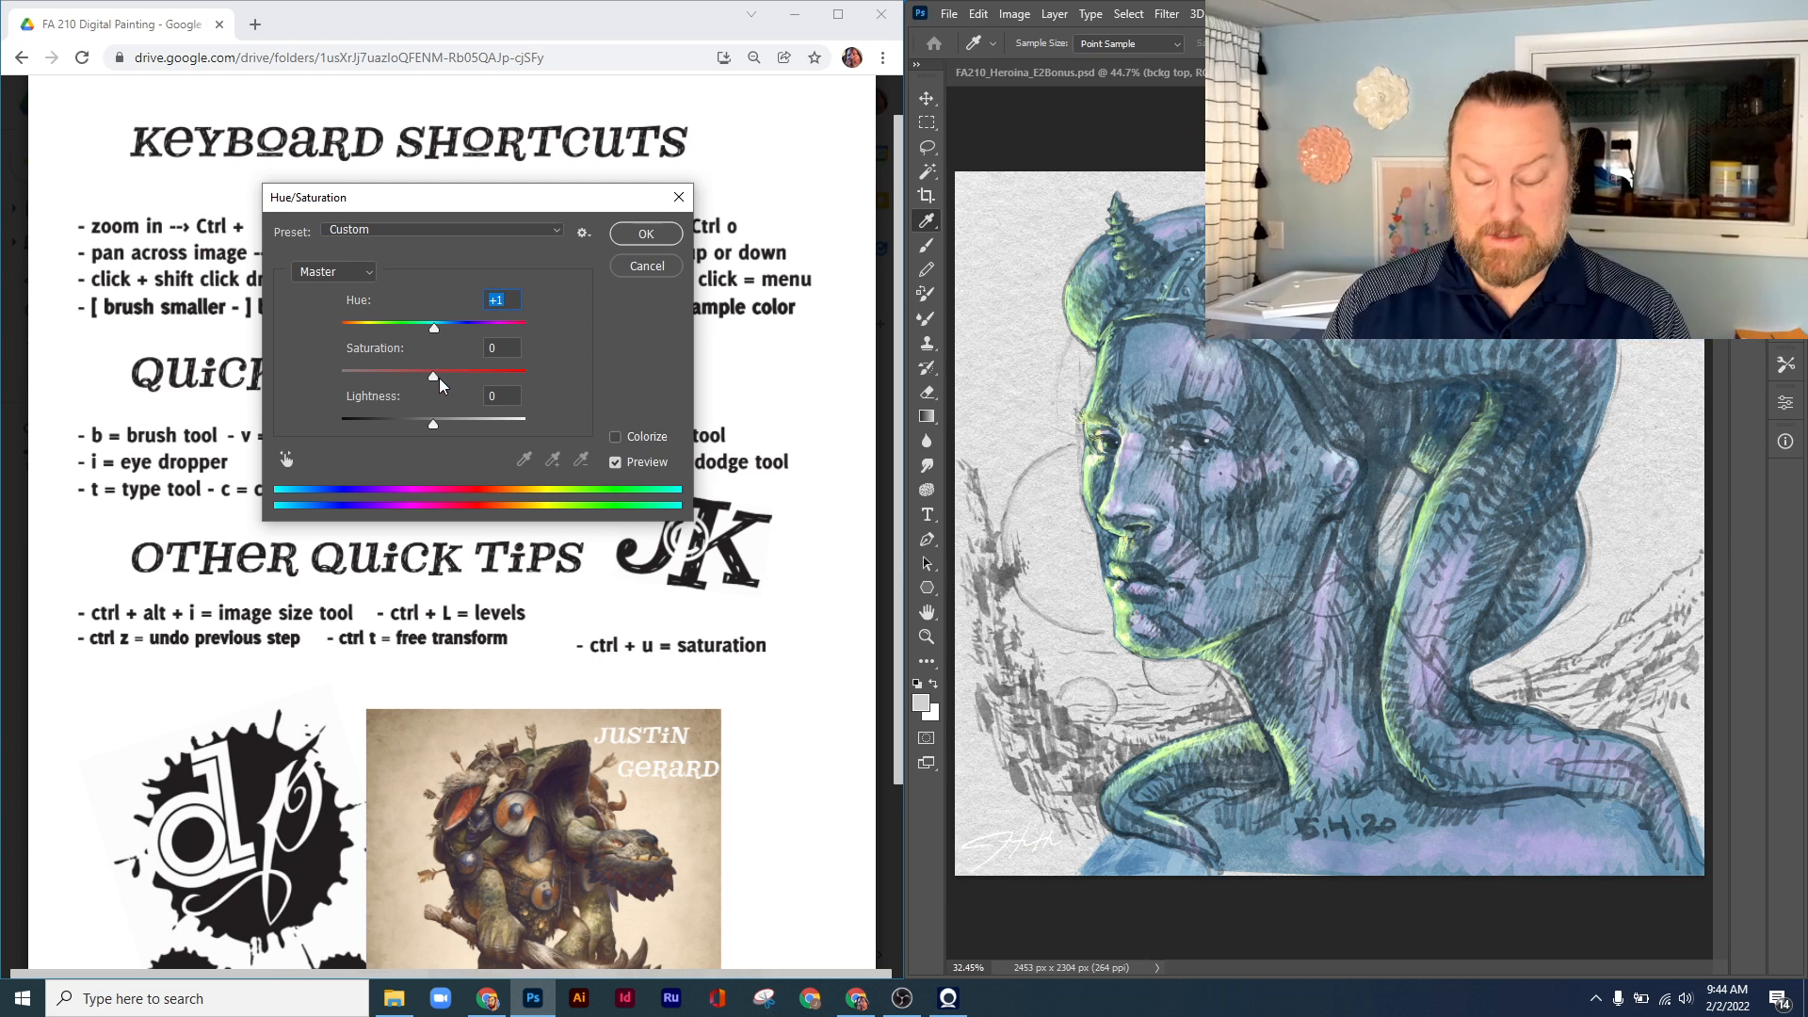
left_click_drag(433, 375, 439, 375)
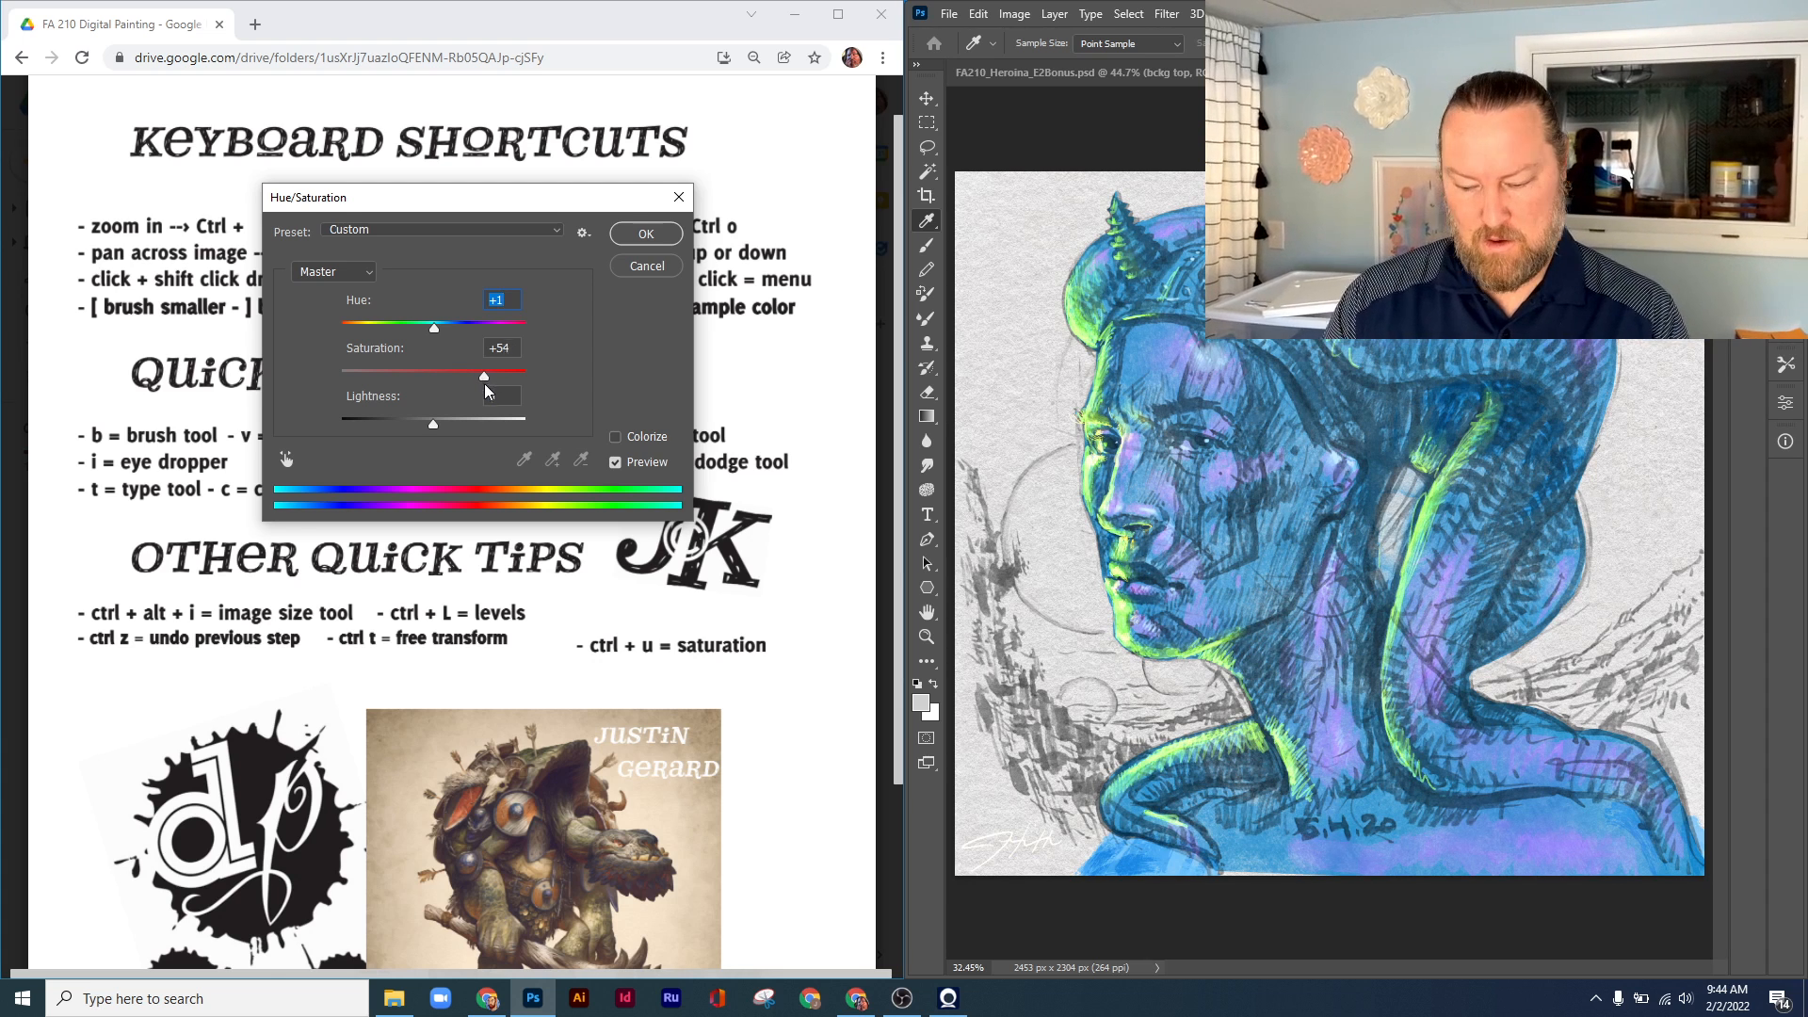
left_click_drag(486, 376, 334, 378)
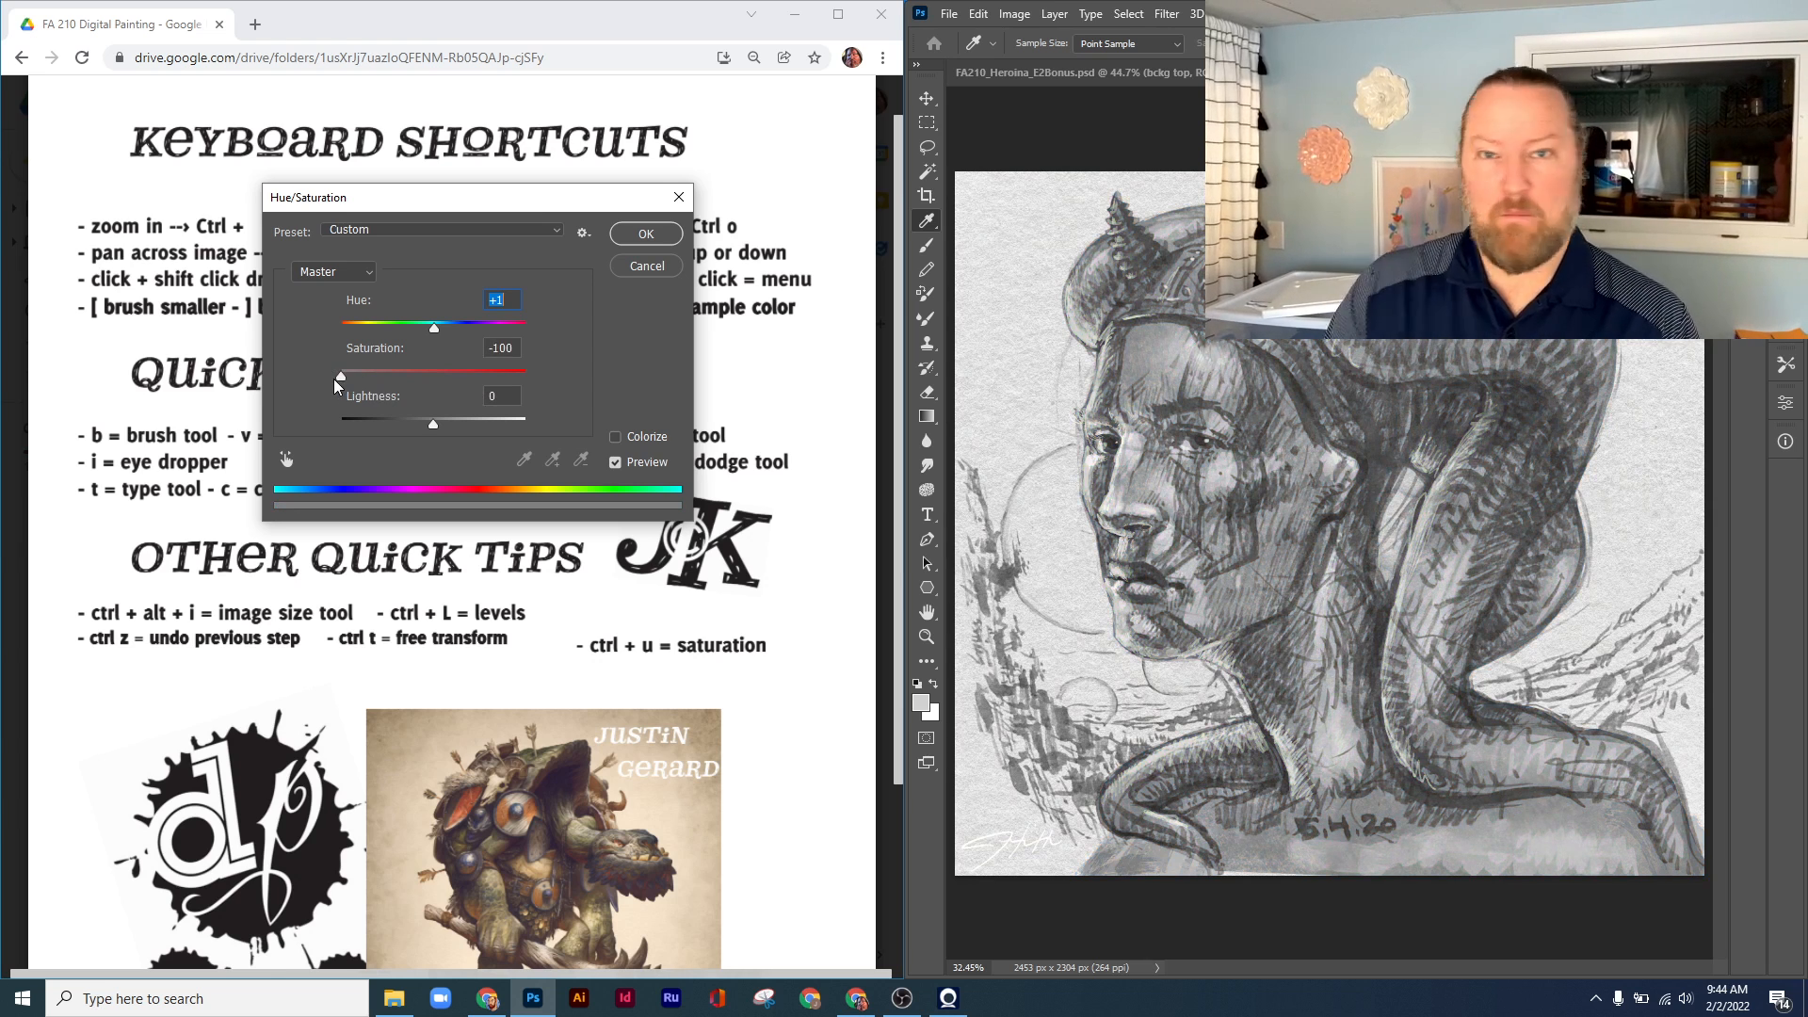
mouse_move(333, 378)
left_mouse_down()
mouse_move(437, 375)
mouse_move(426, 423)
mouse_move(392, 422)
mouse_move(473, 438)
left_mouse_up()
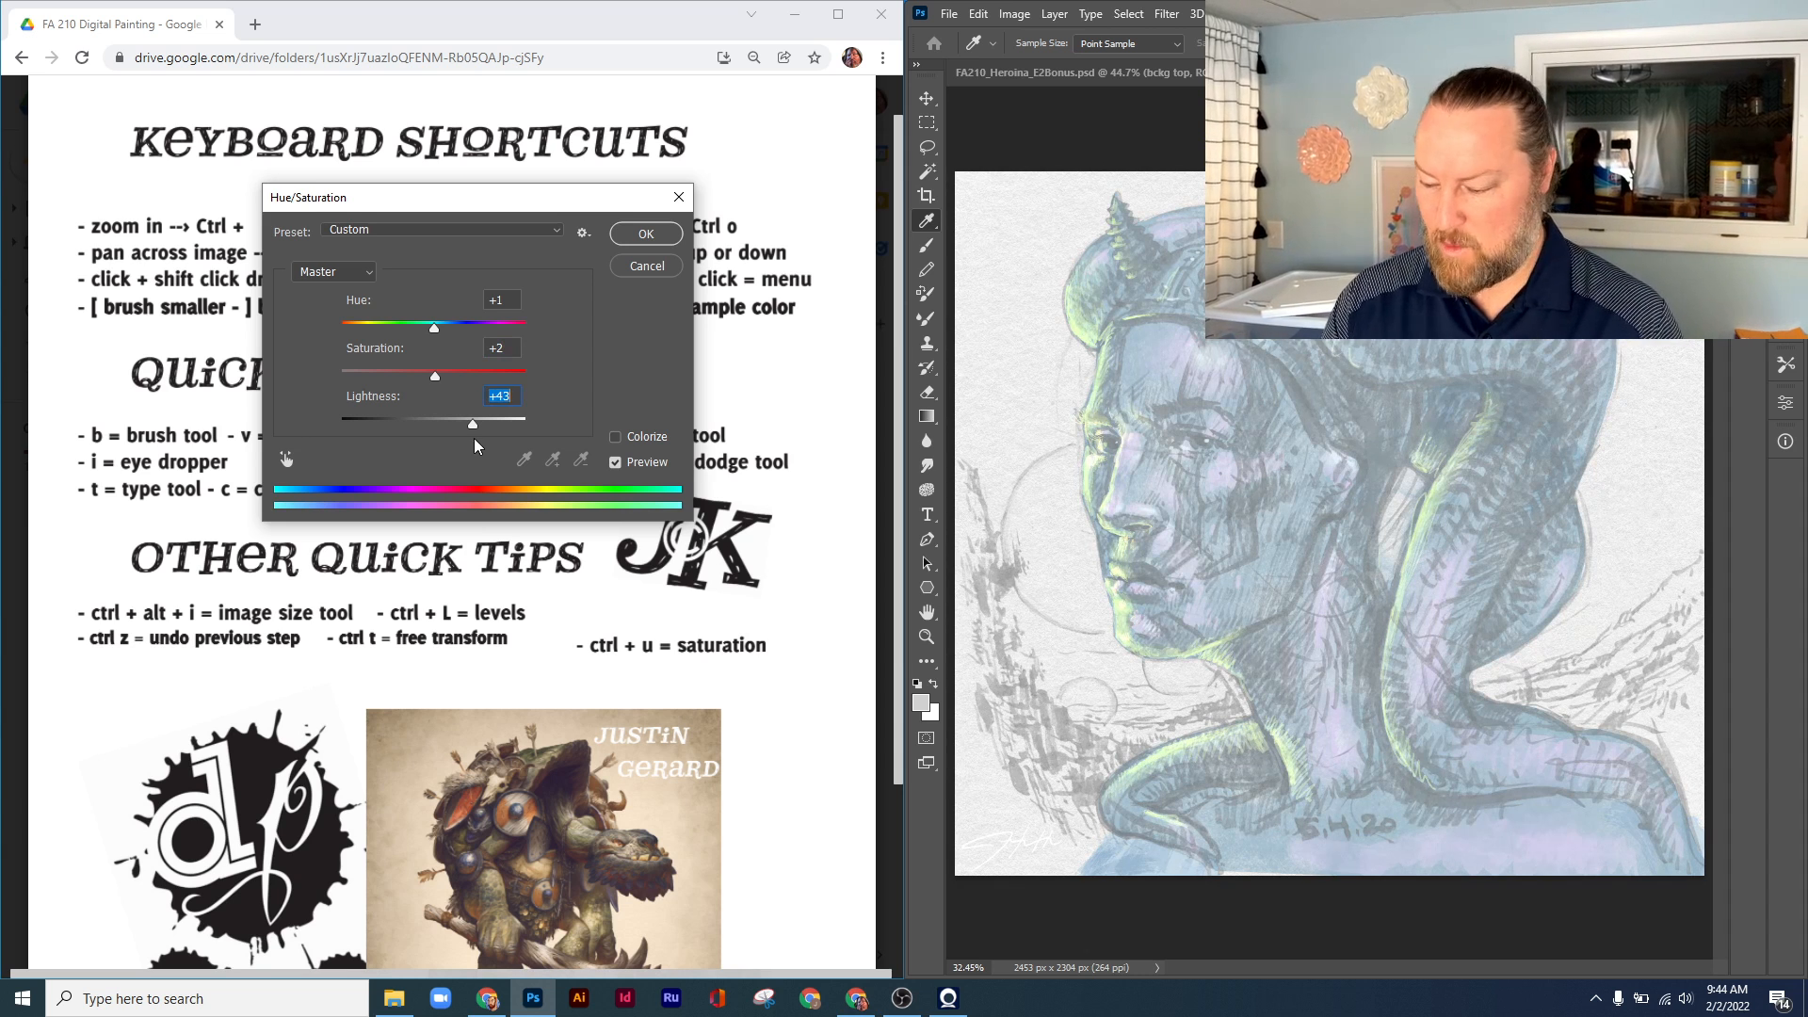
Change the Hue/Saturation hue to -50 and saturation to +79, then apply the adjustment
left_click(1785, 212)
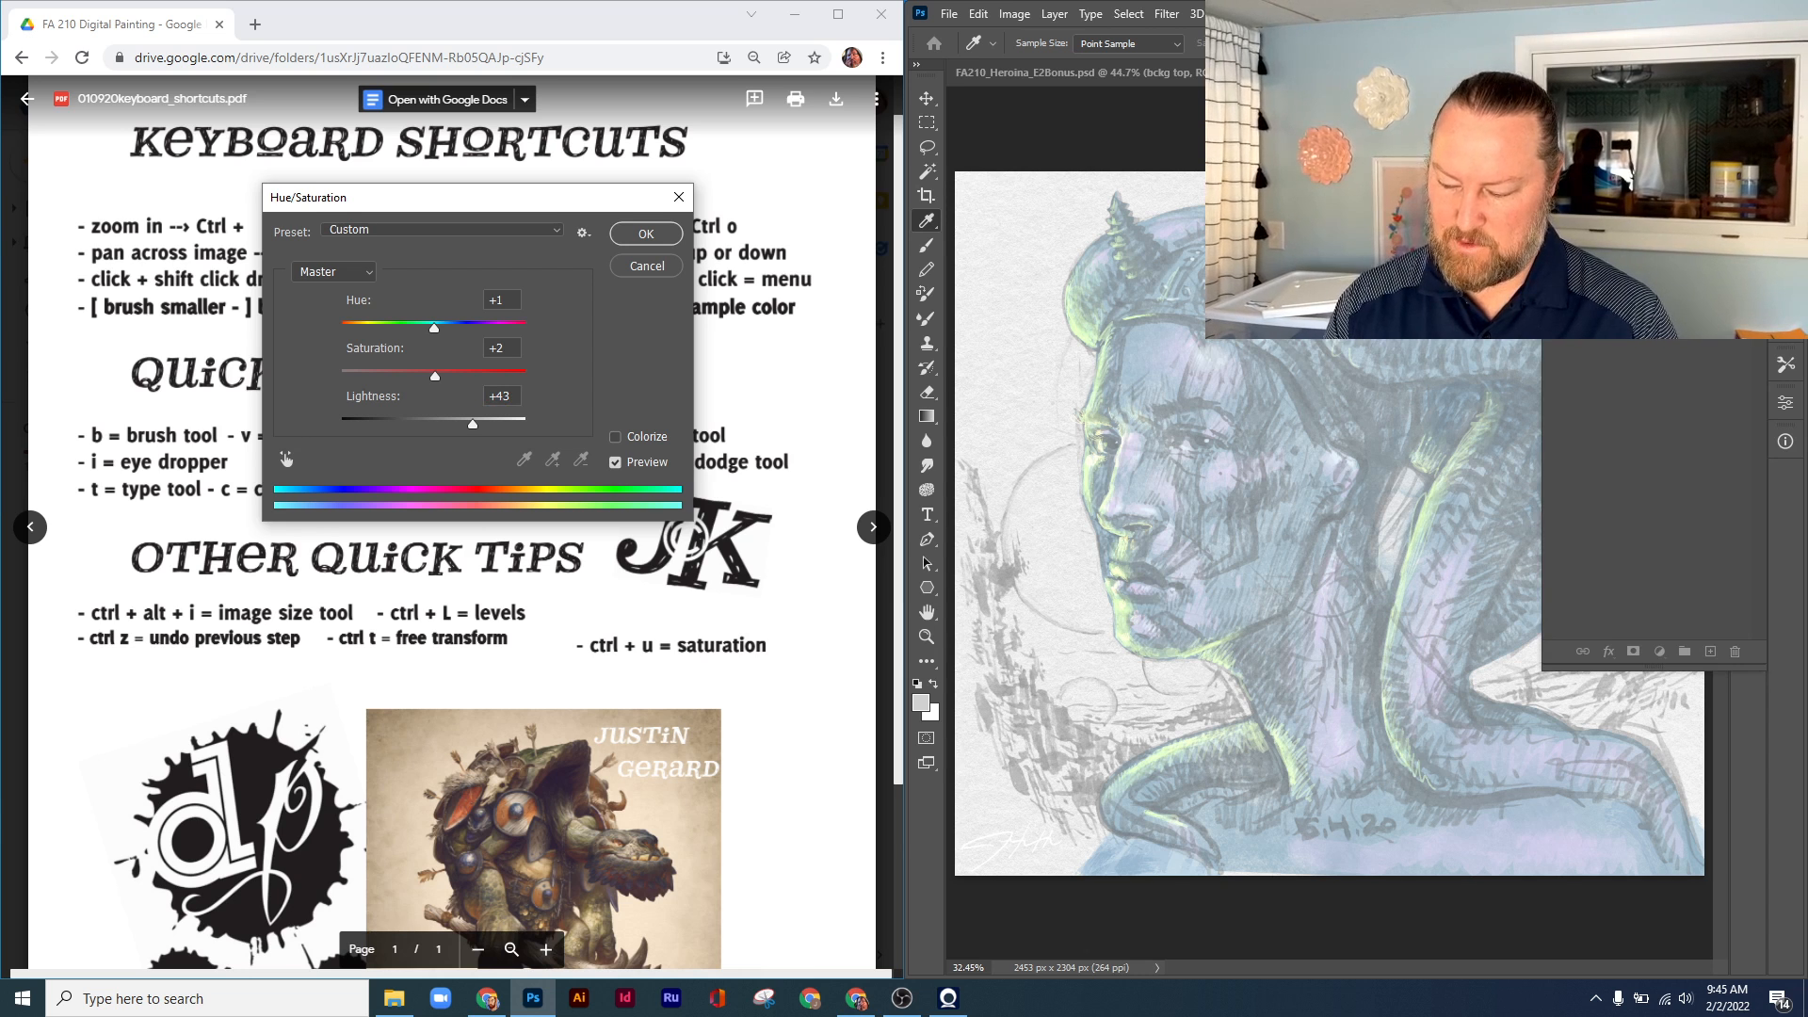
left_click(1786, 212)
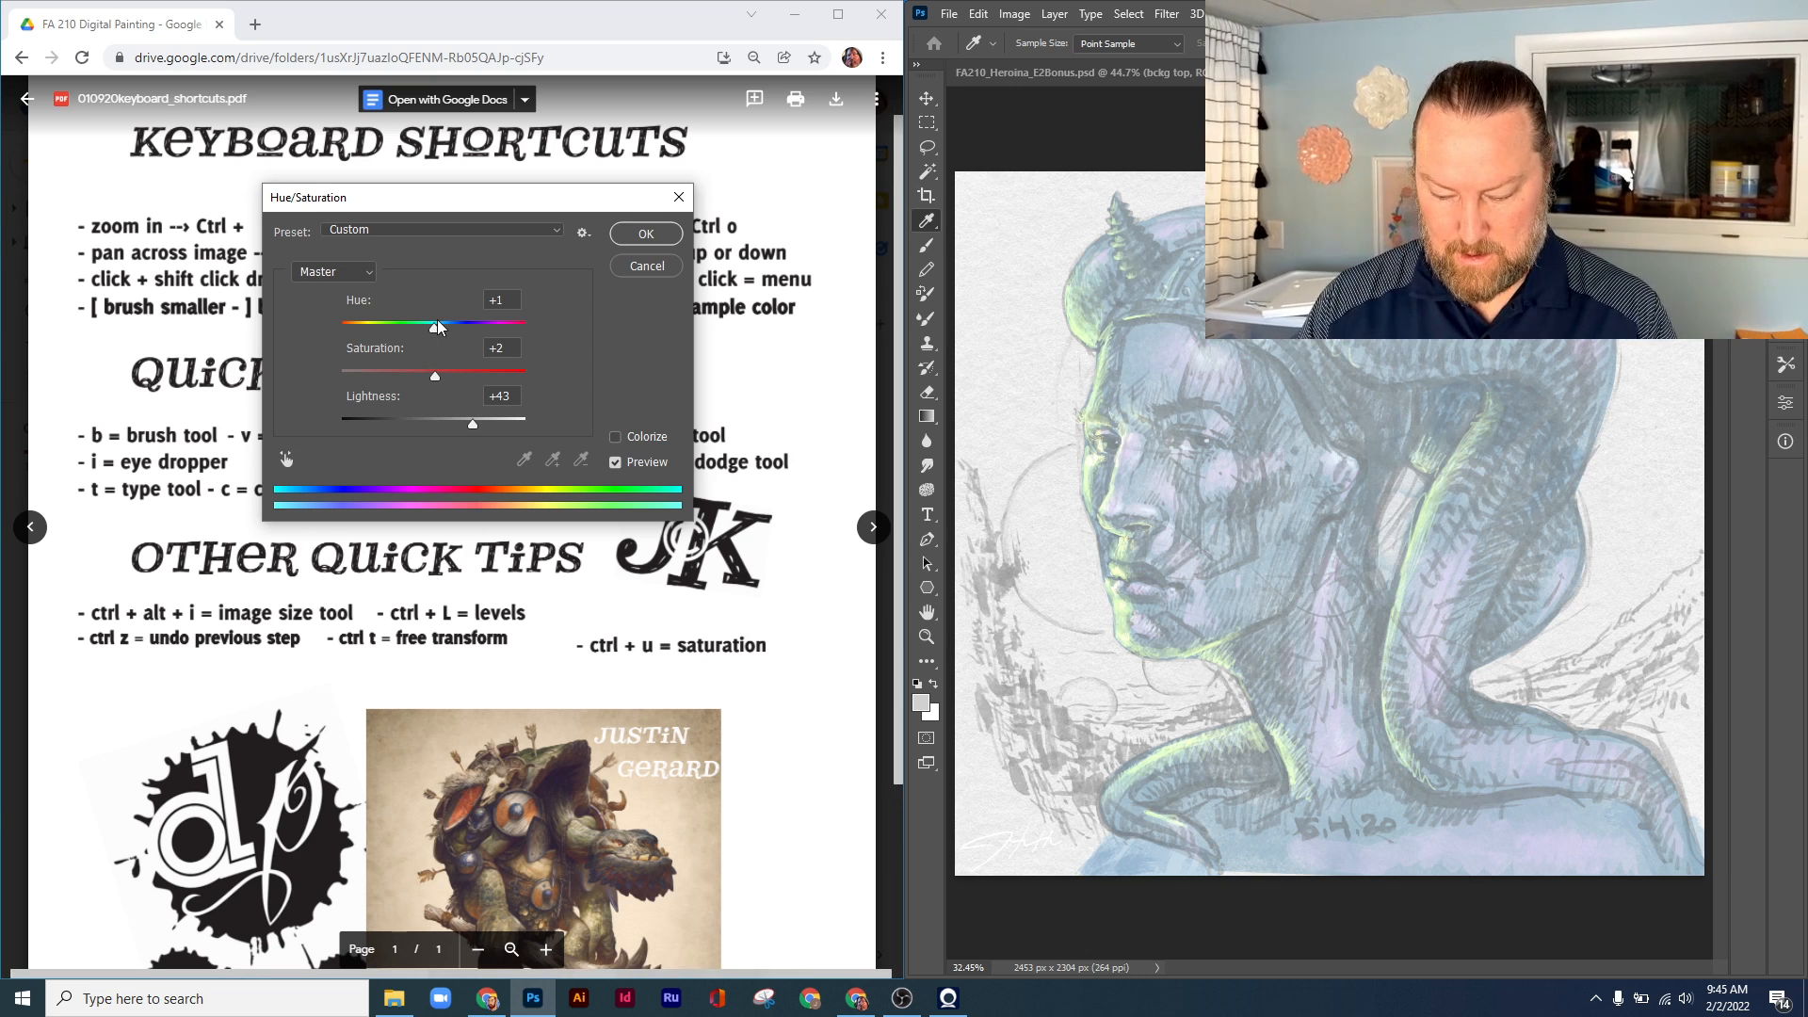
mouse_move(433, 326)
left_mouse_down()
mouse_move(389, 326)
mouse_move(435, 376)
mouse_move(506, 376)
left_mouse_up()
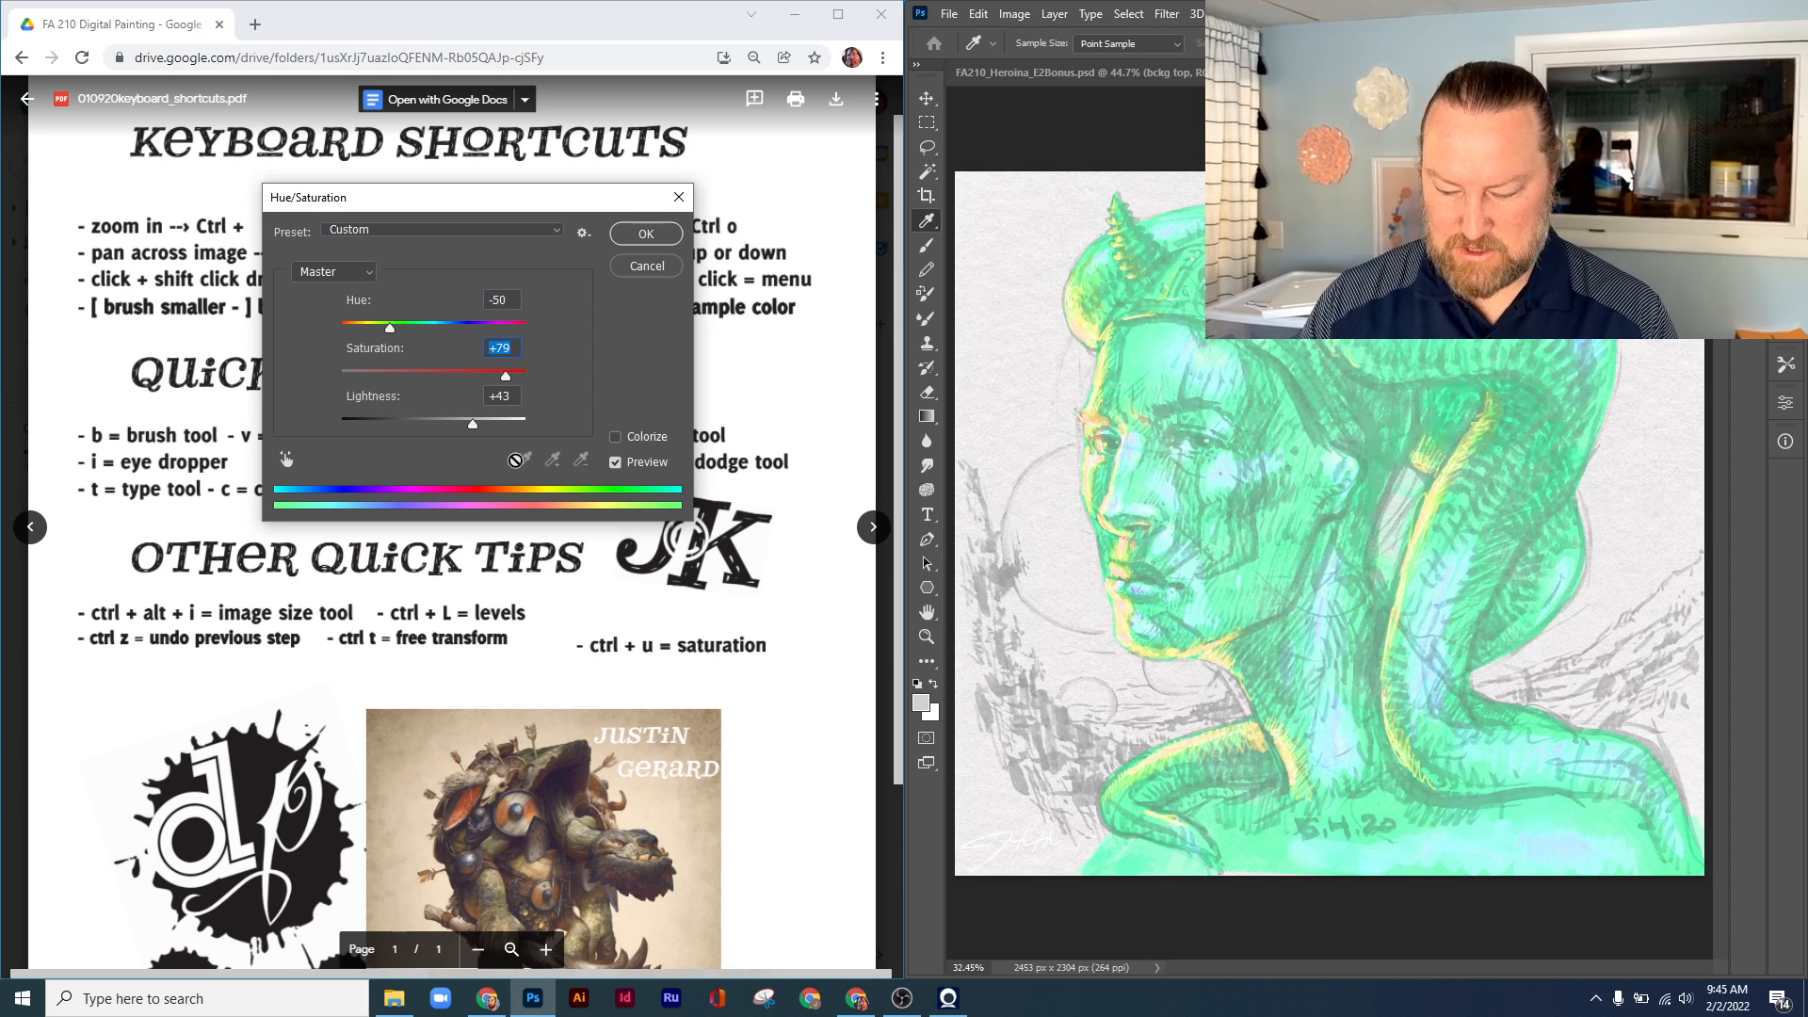
left_click(633, 235)
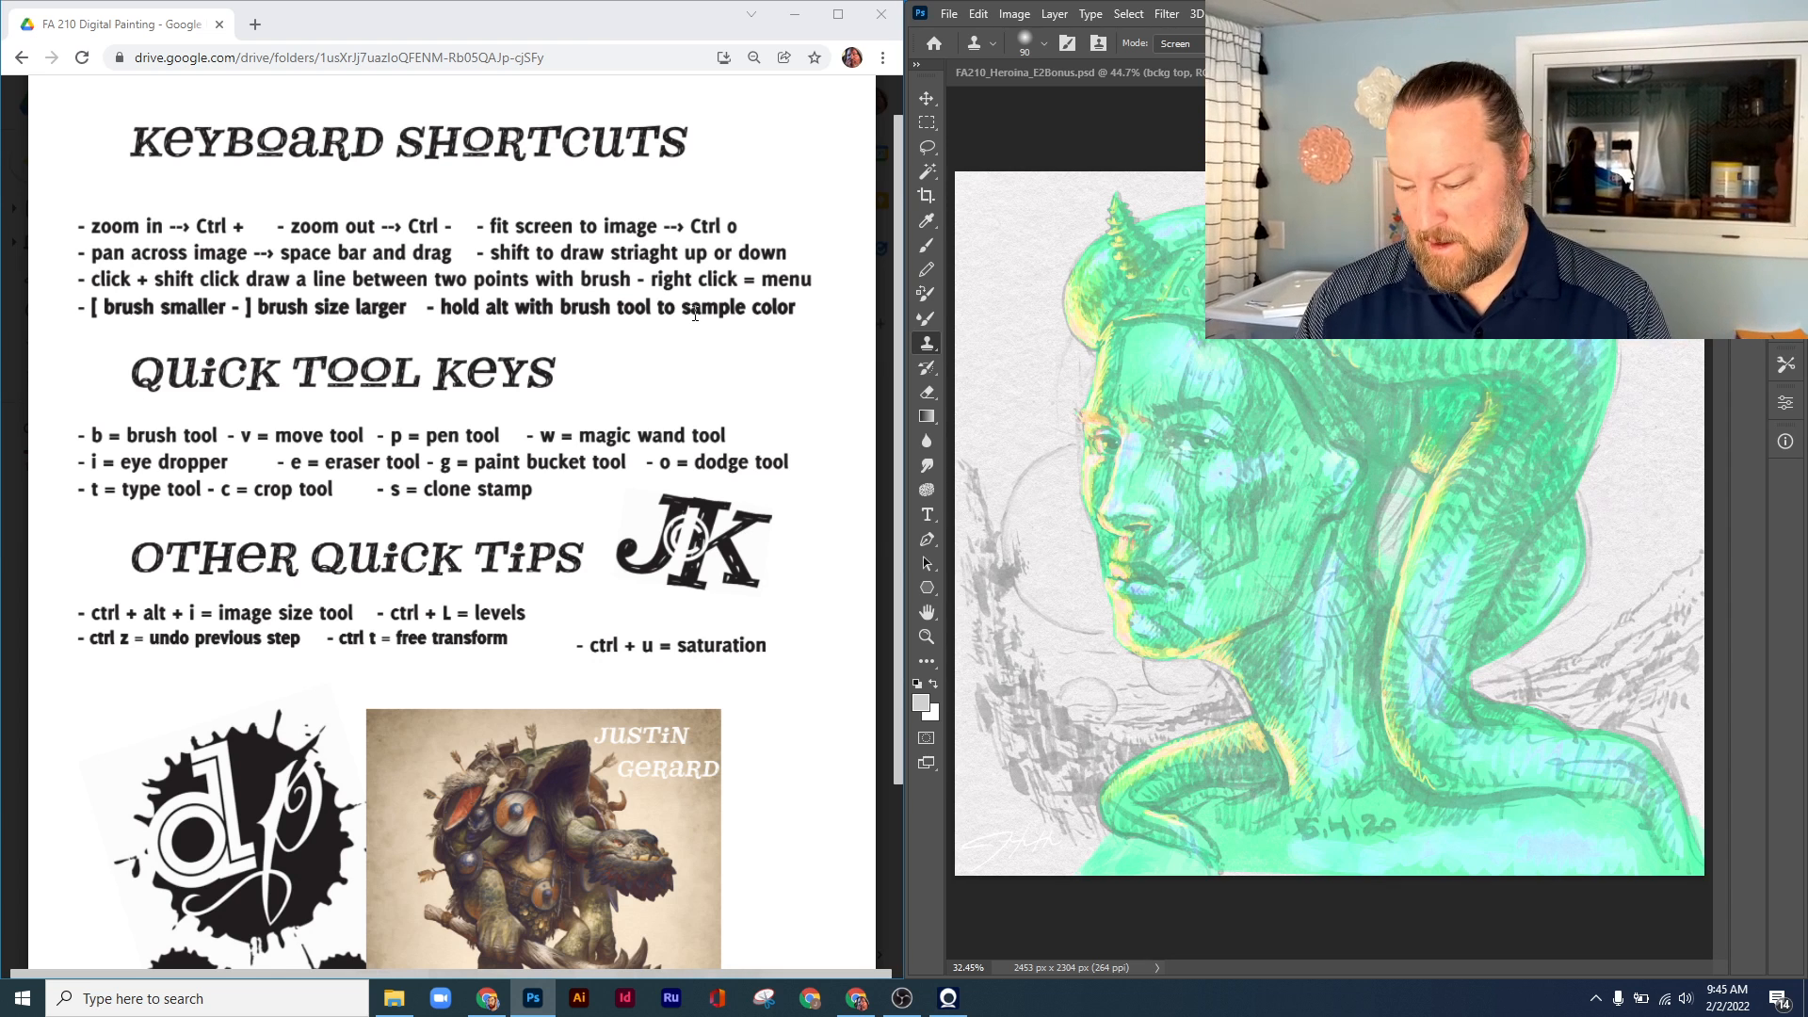
Quick-export the adjusted image as a PNG in Downloads named Twi Lek Flat Lt copy instead of replacing the existing file
left_click(951, 15)
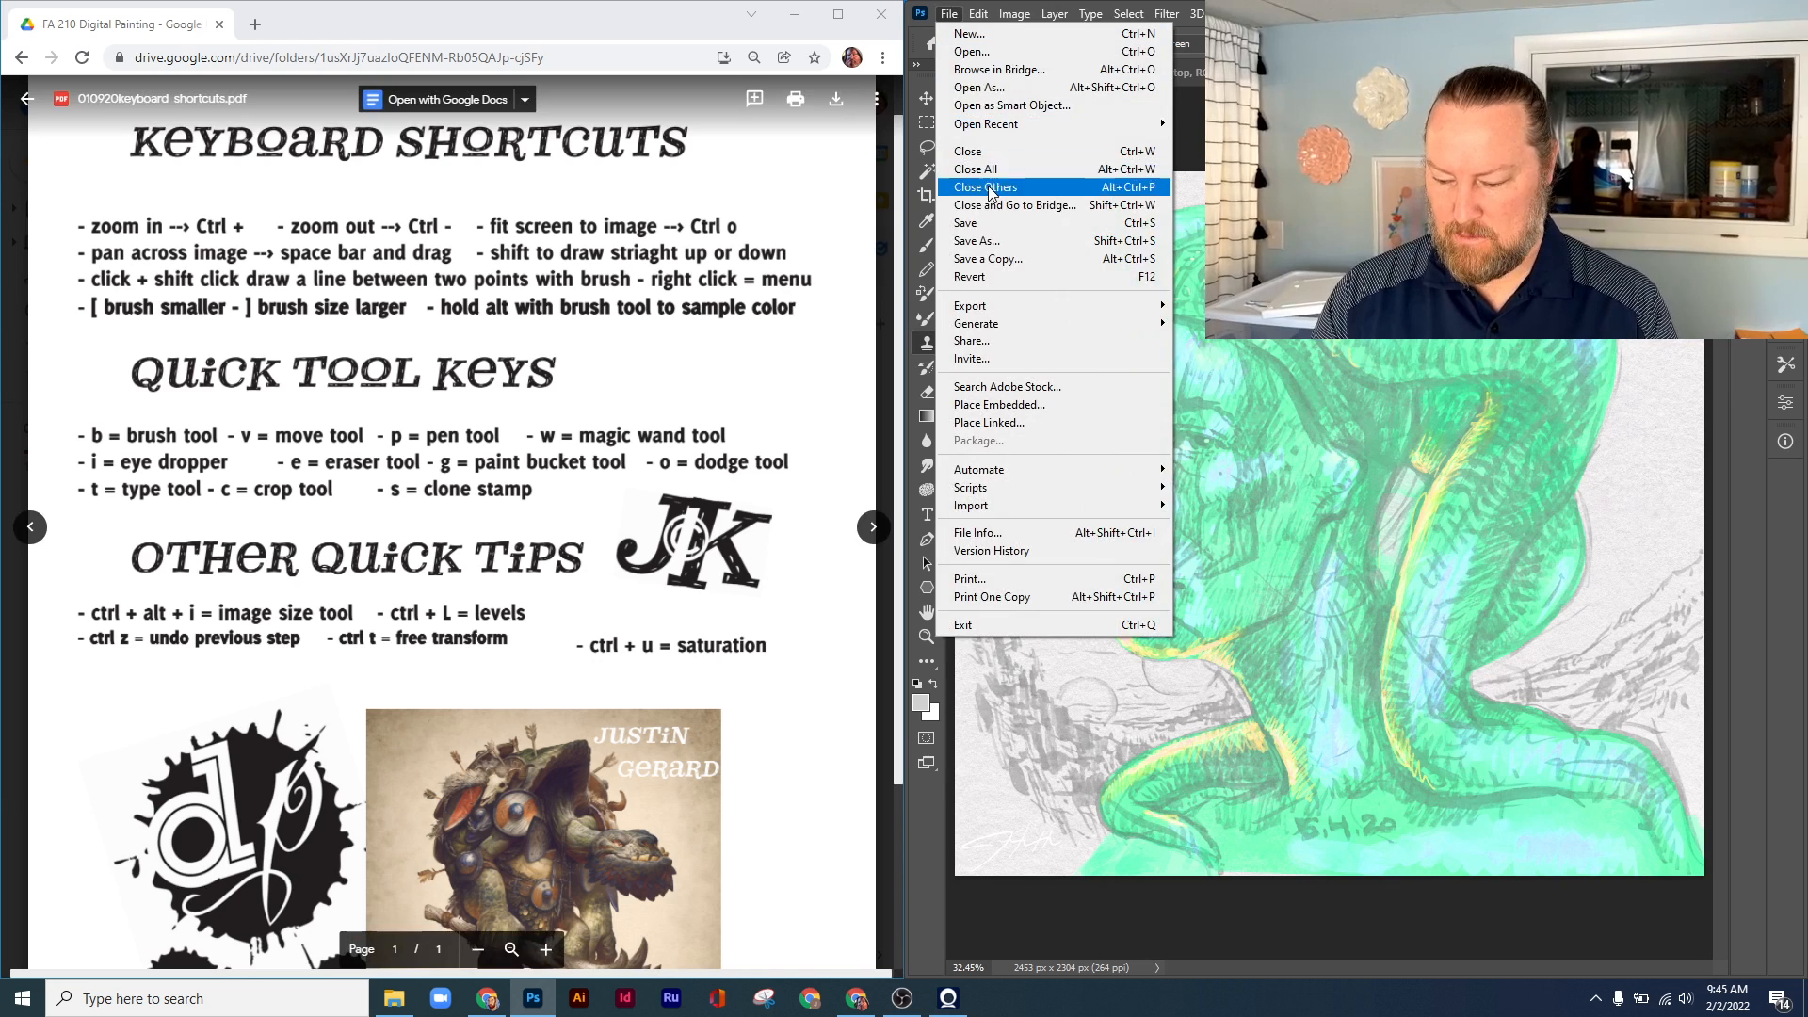
mouse_move(1019, 306)
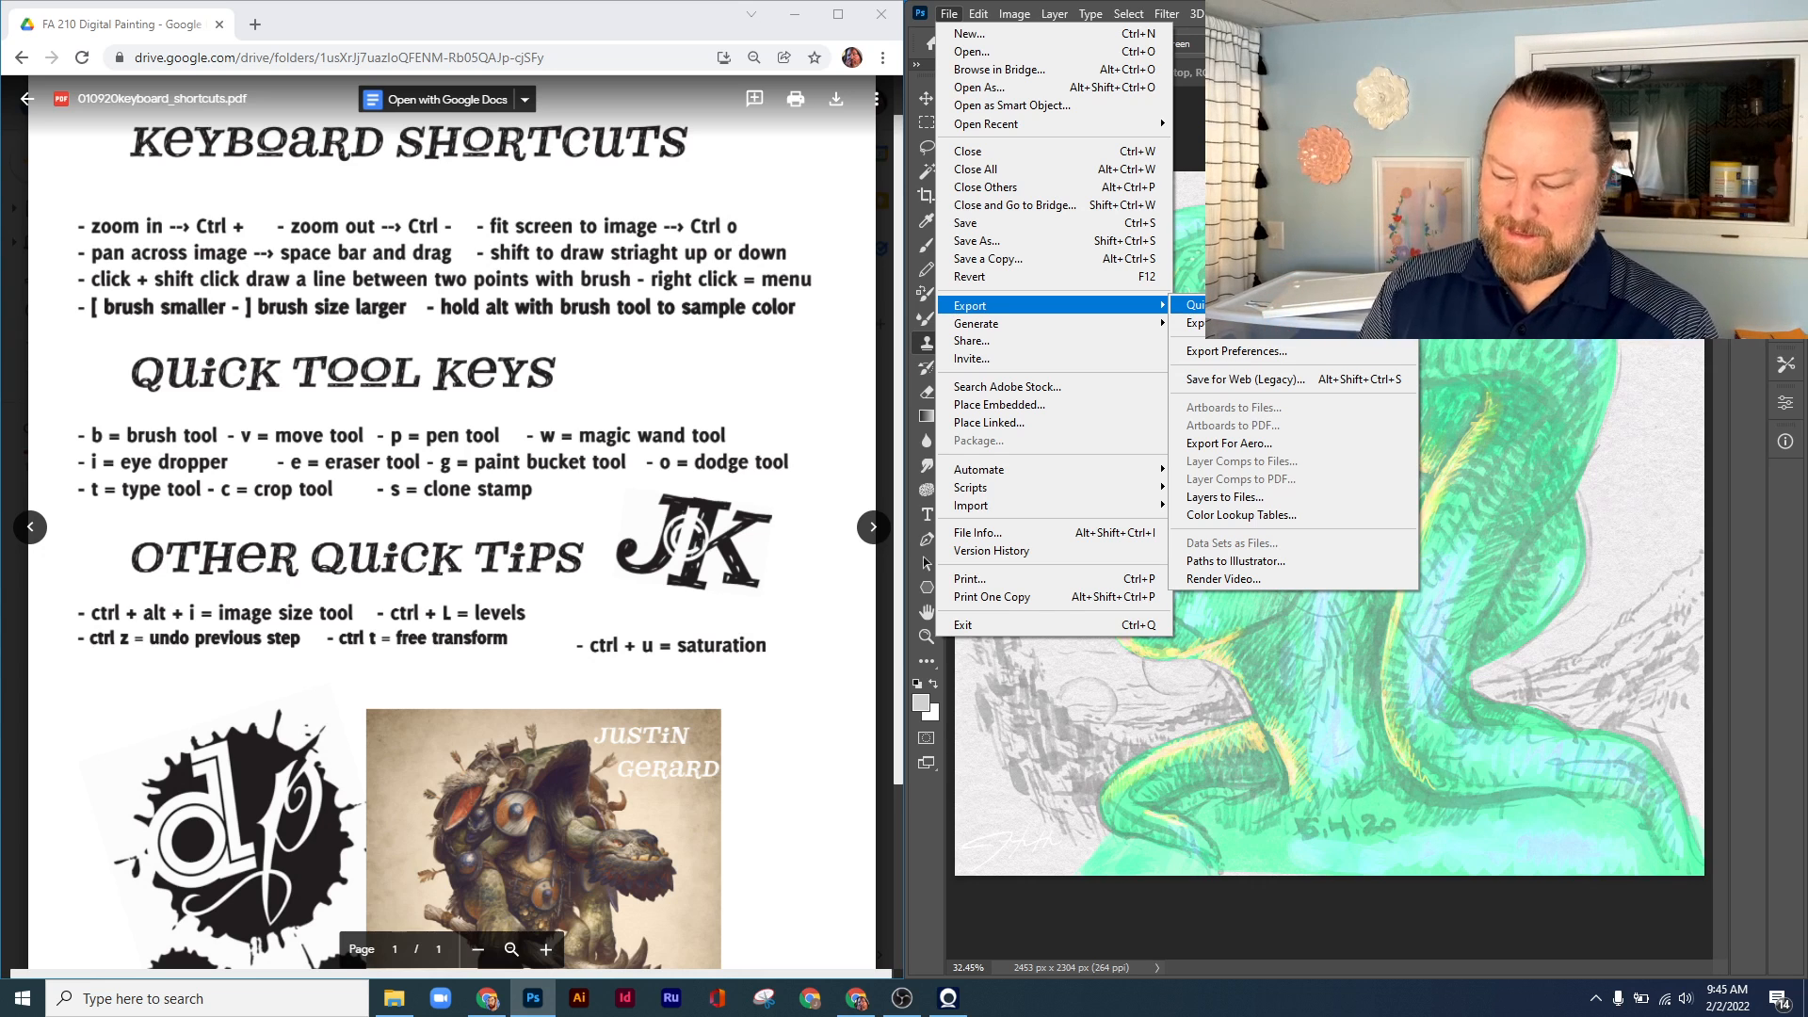
left_click(1271, 304)
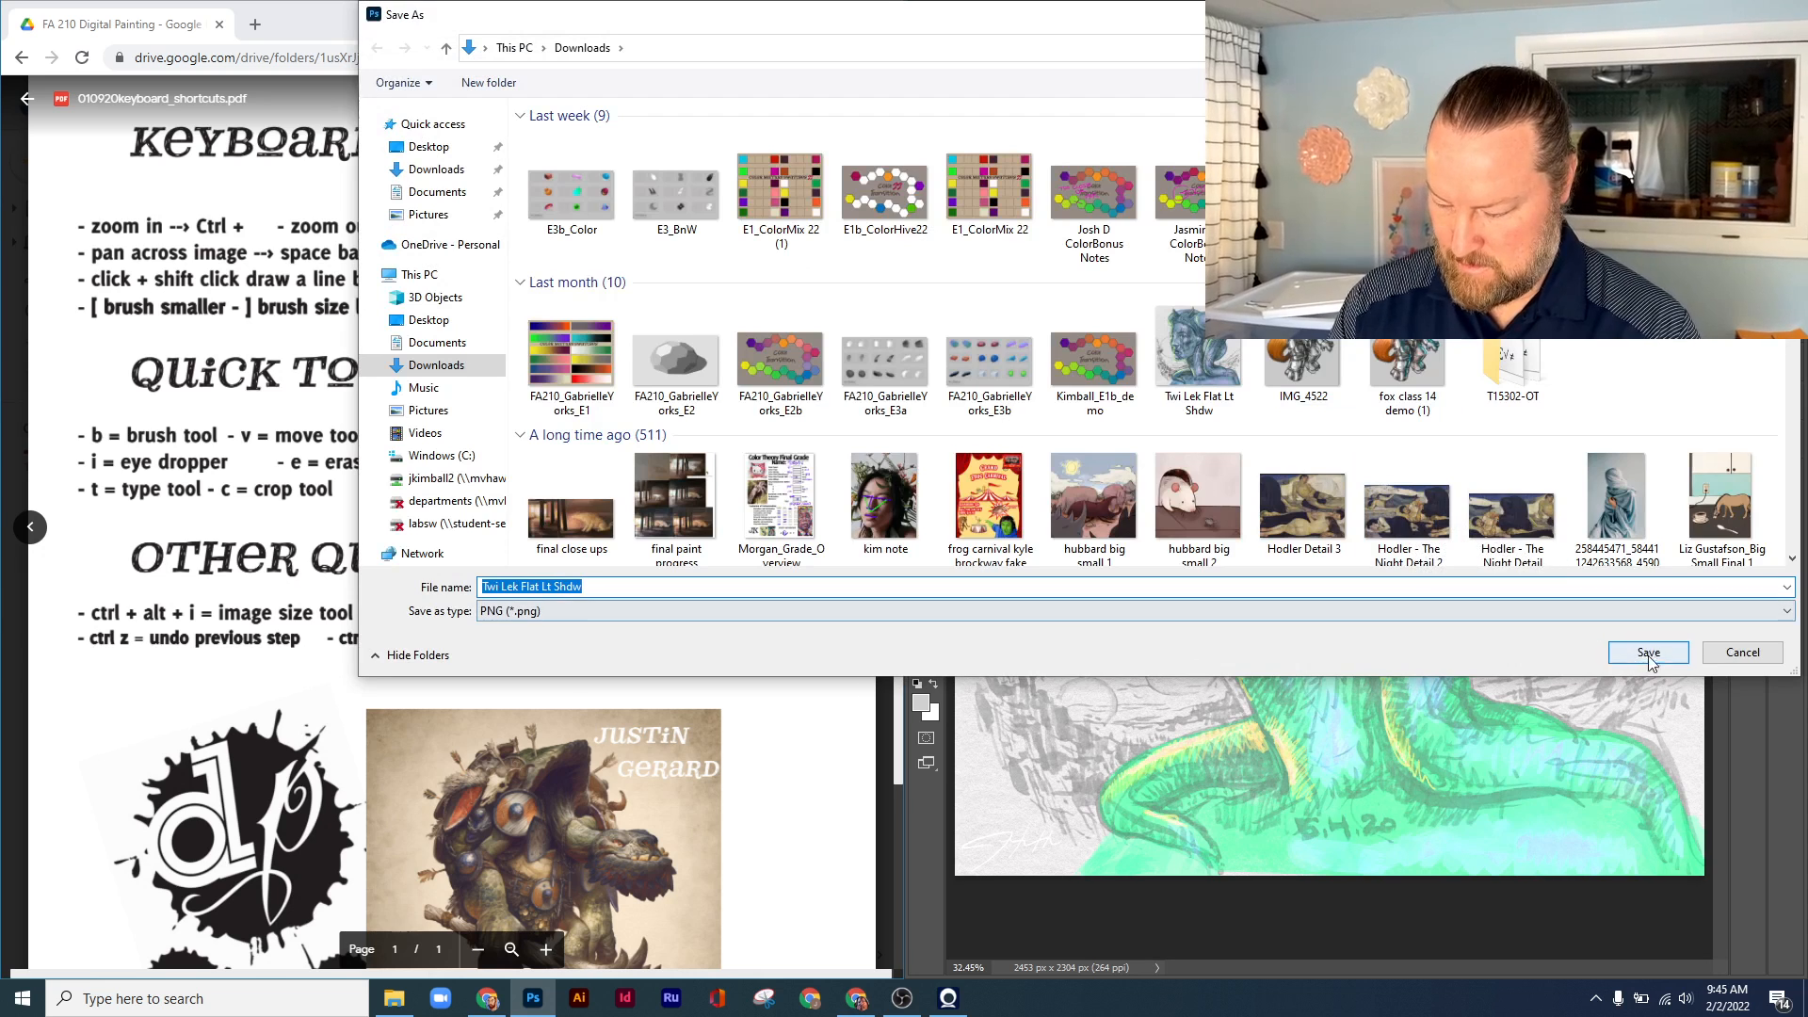
key("Return")
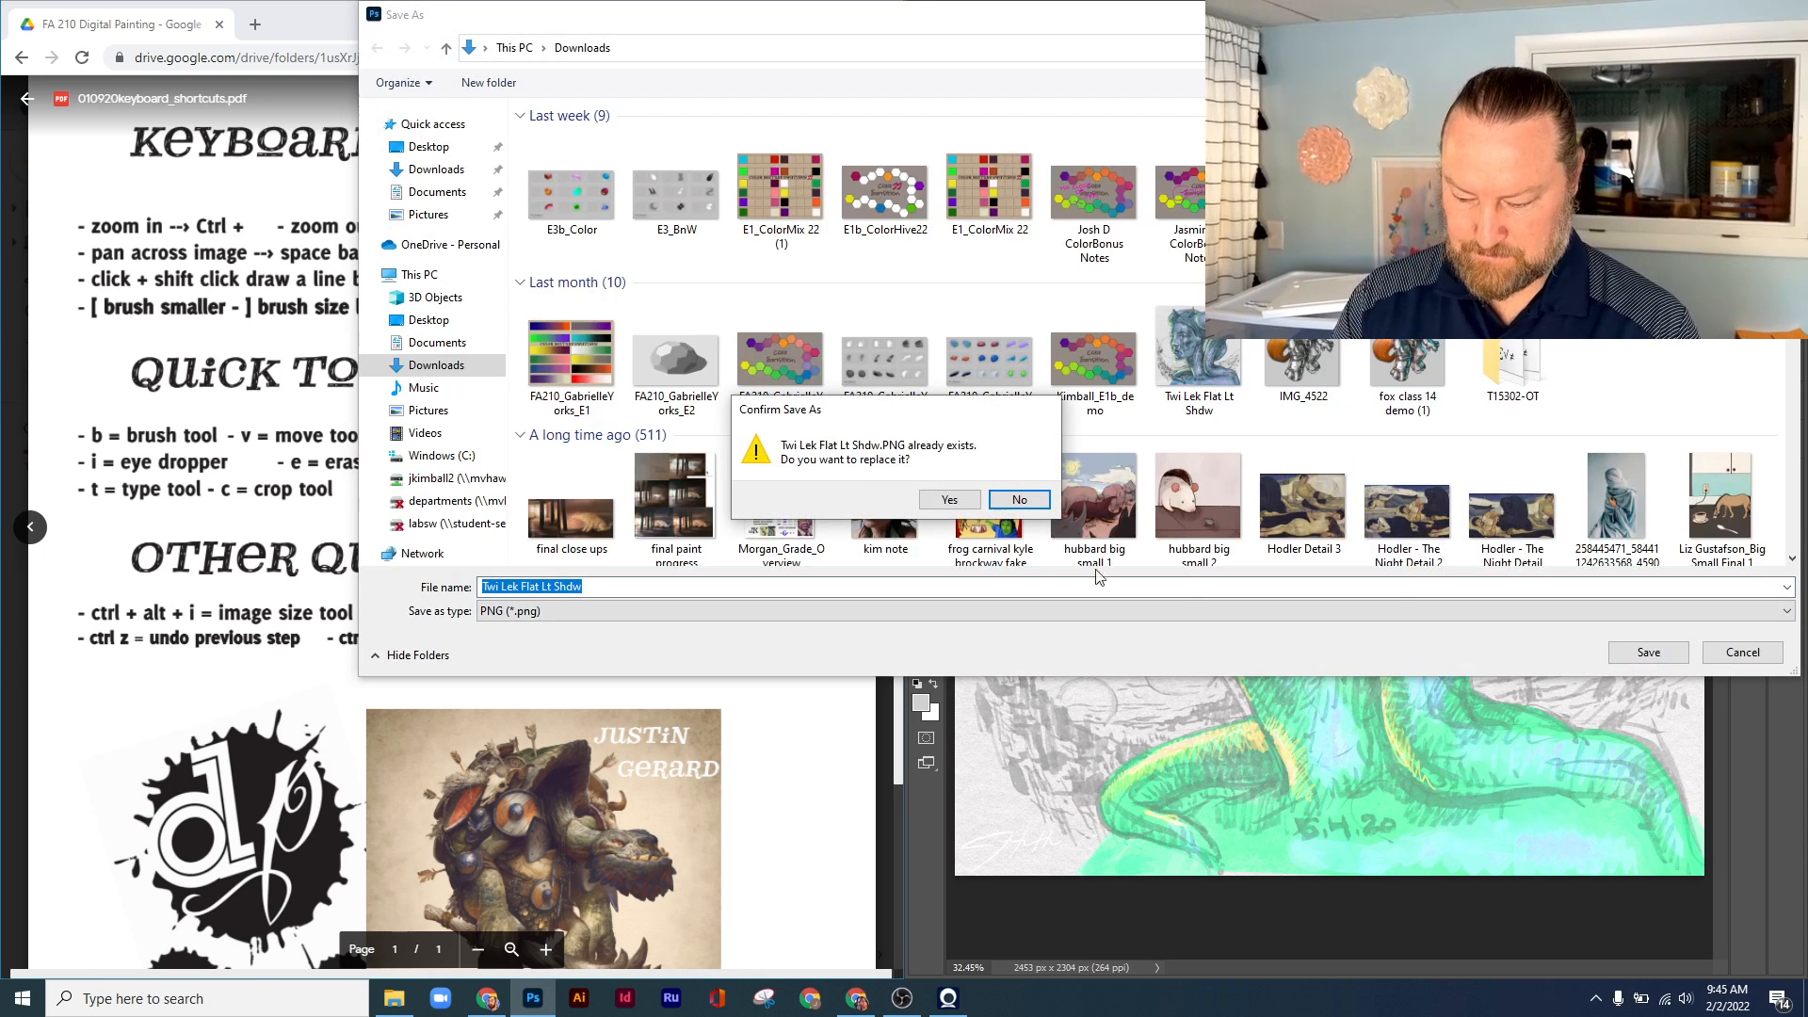
left_click(1017, 502)
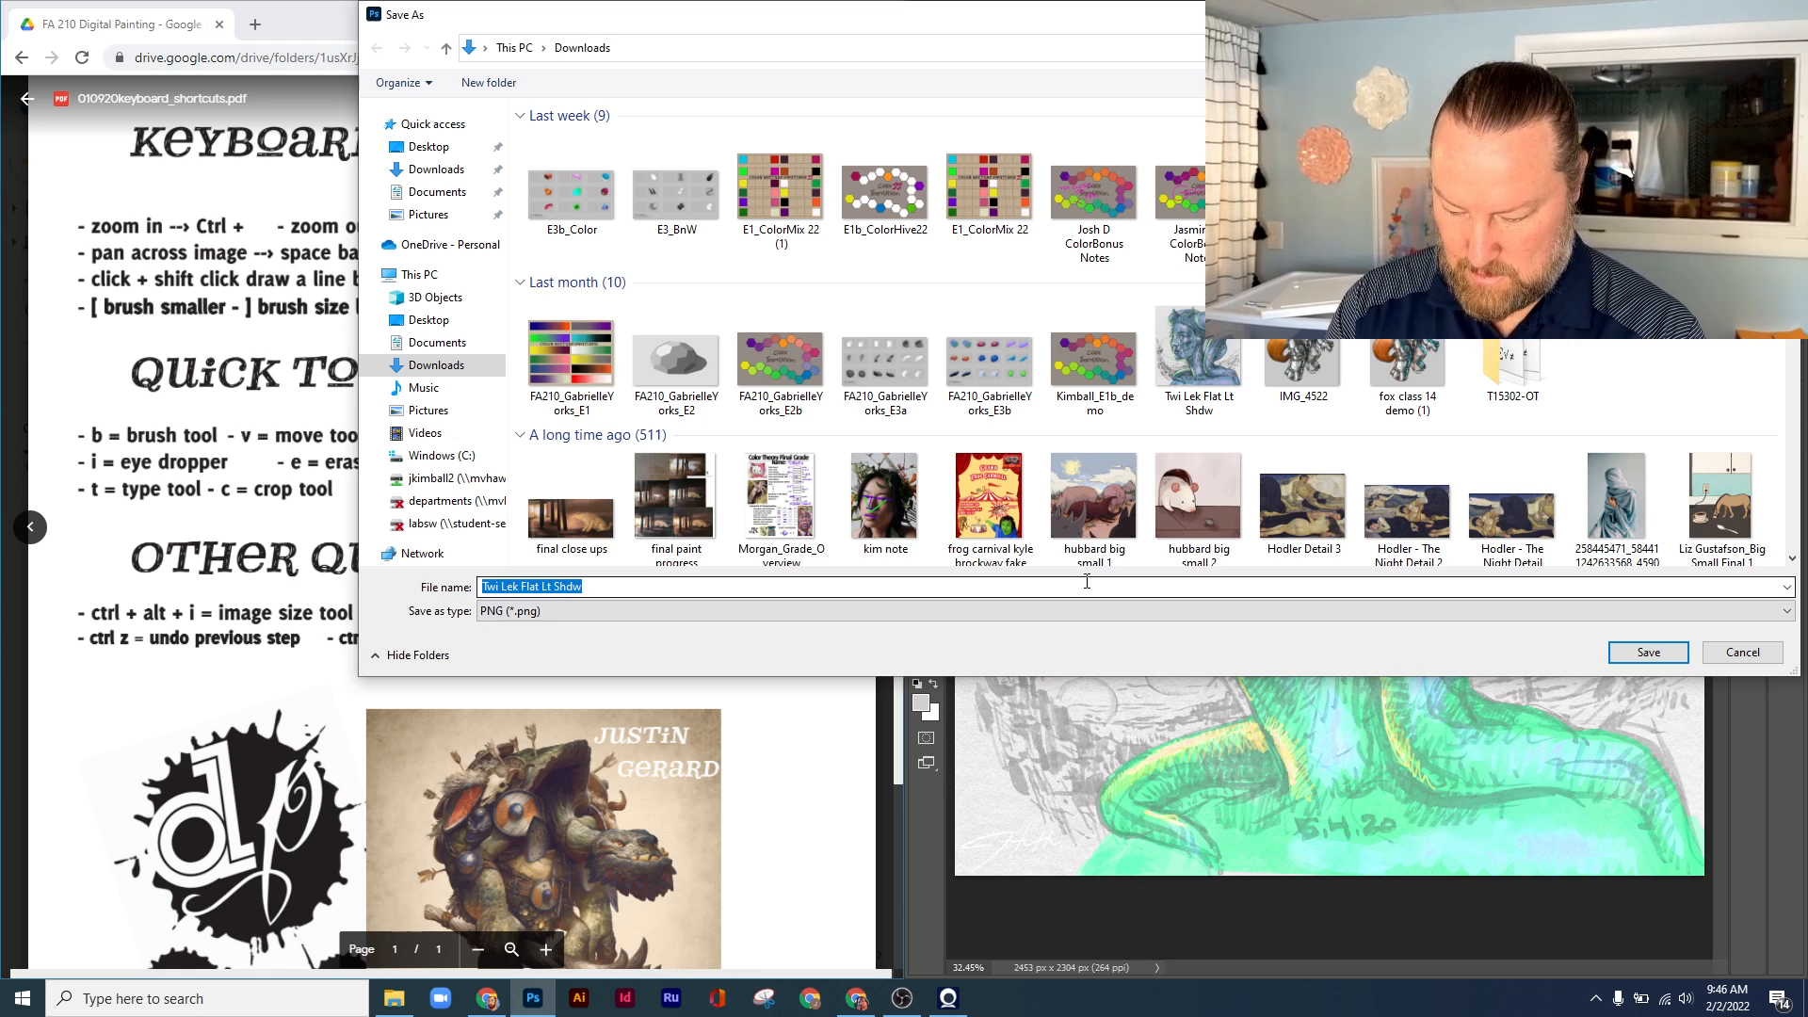
left_click(847, 585)
key("BackSpace")
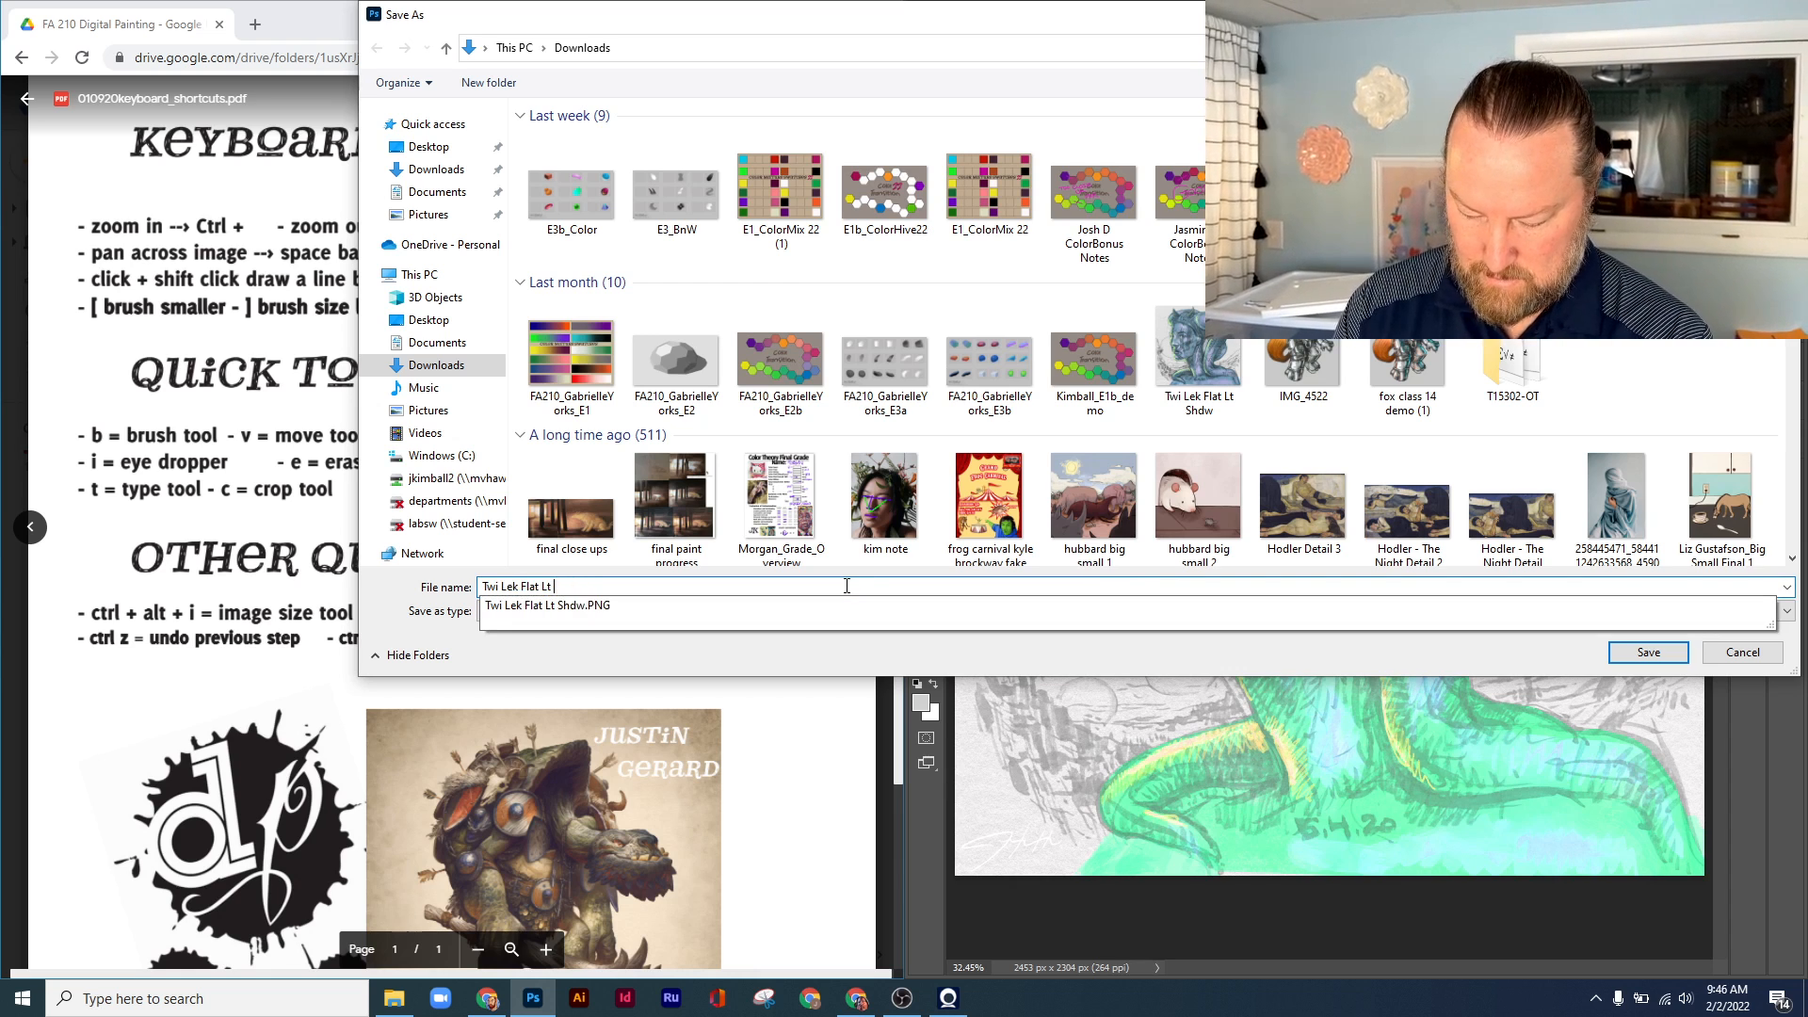
type("copy2")
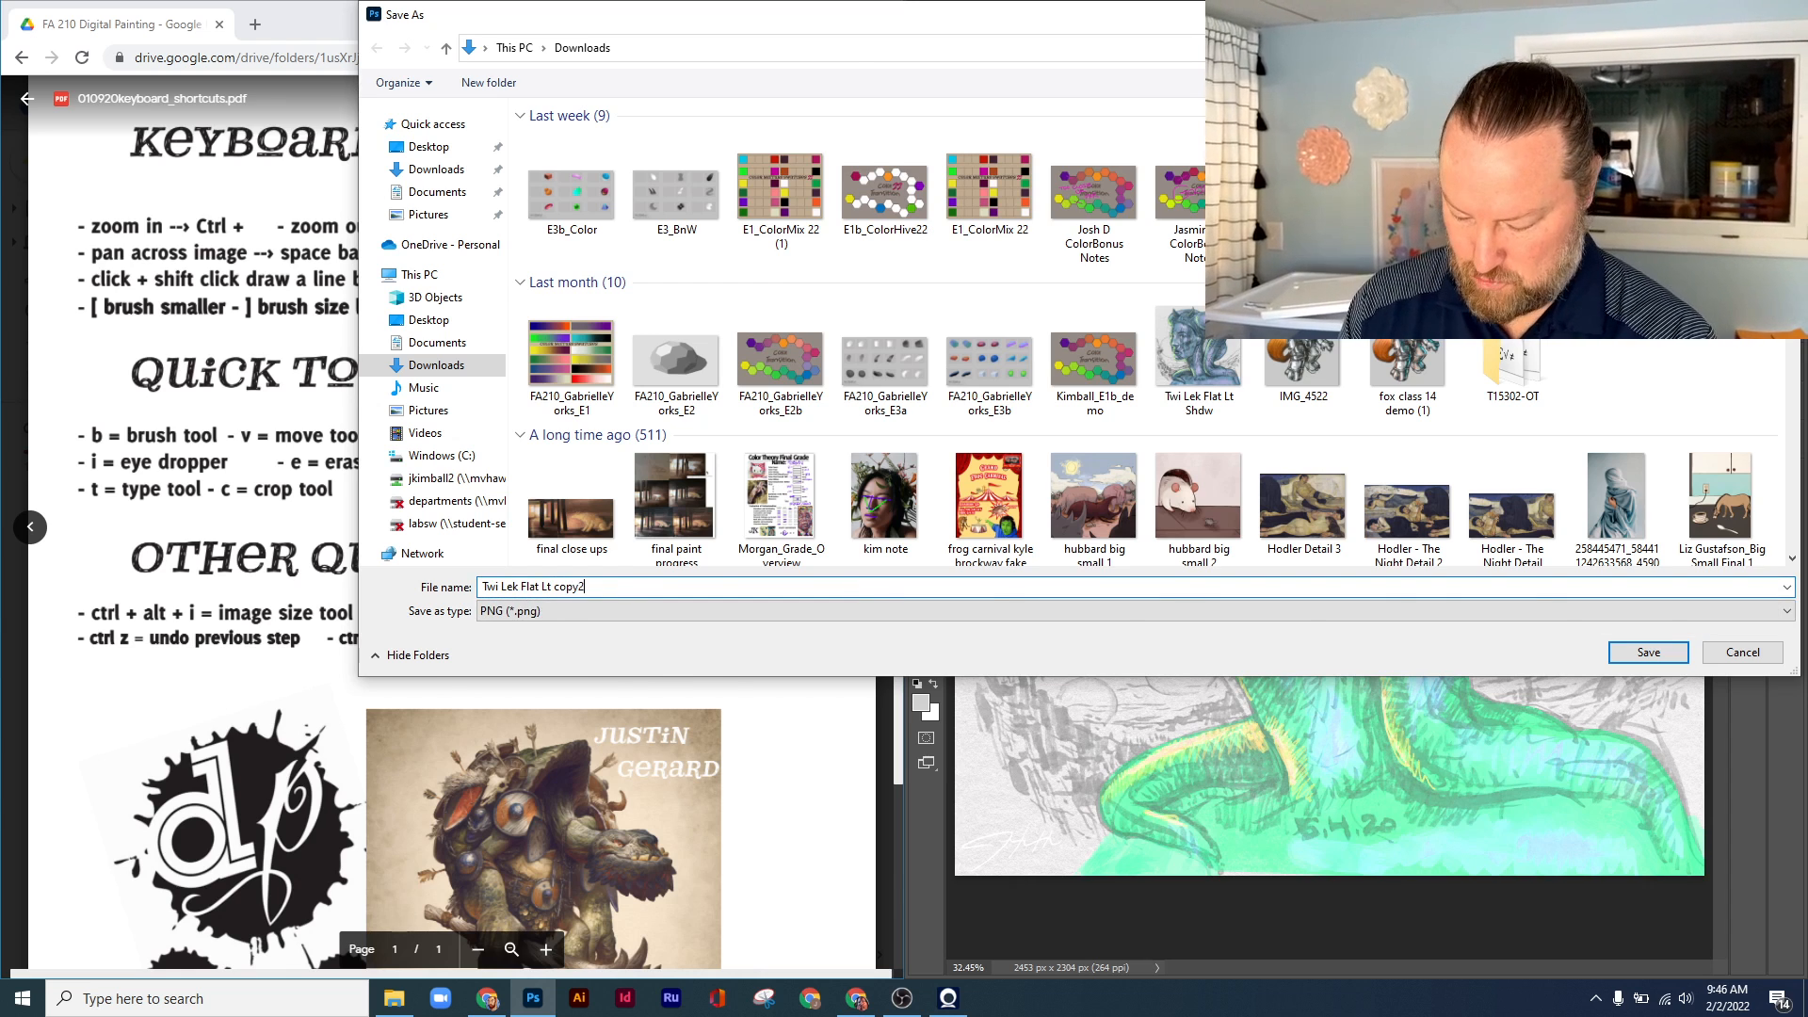
key("Return")
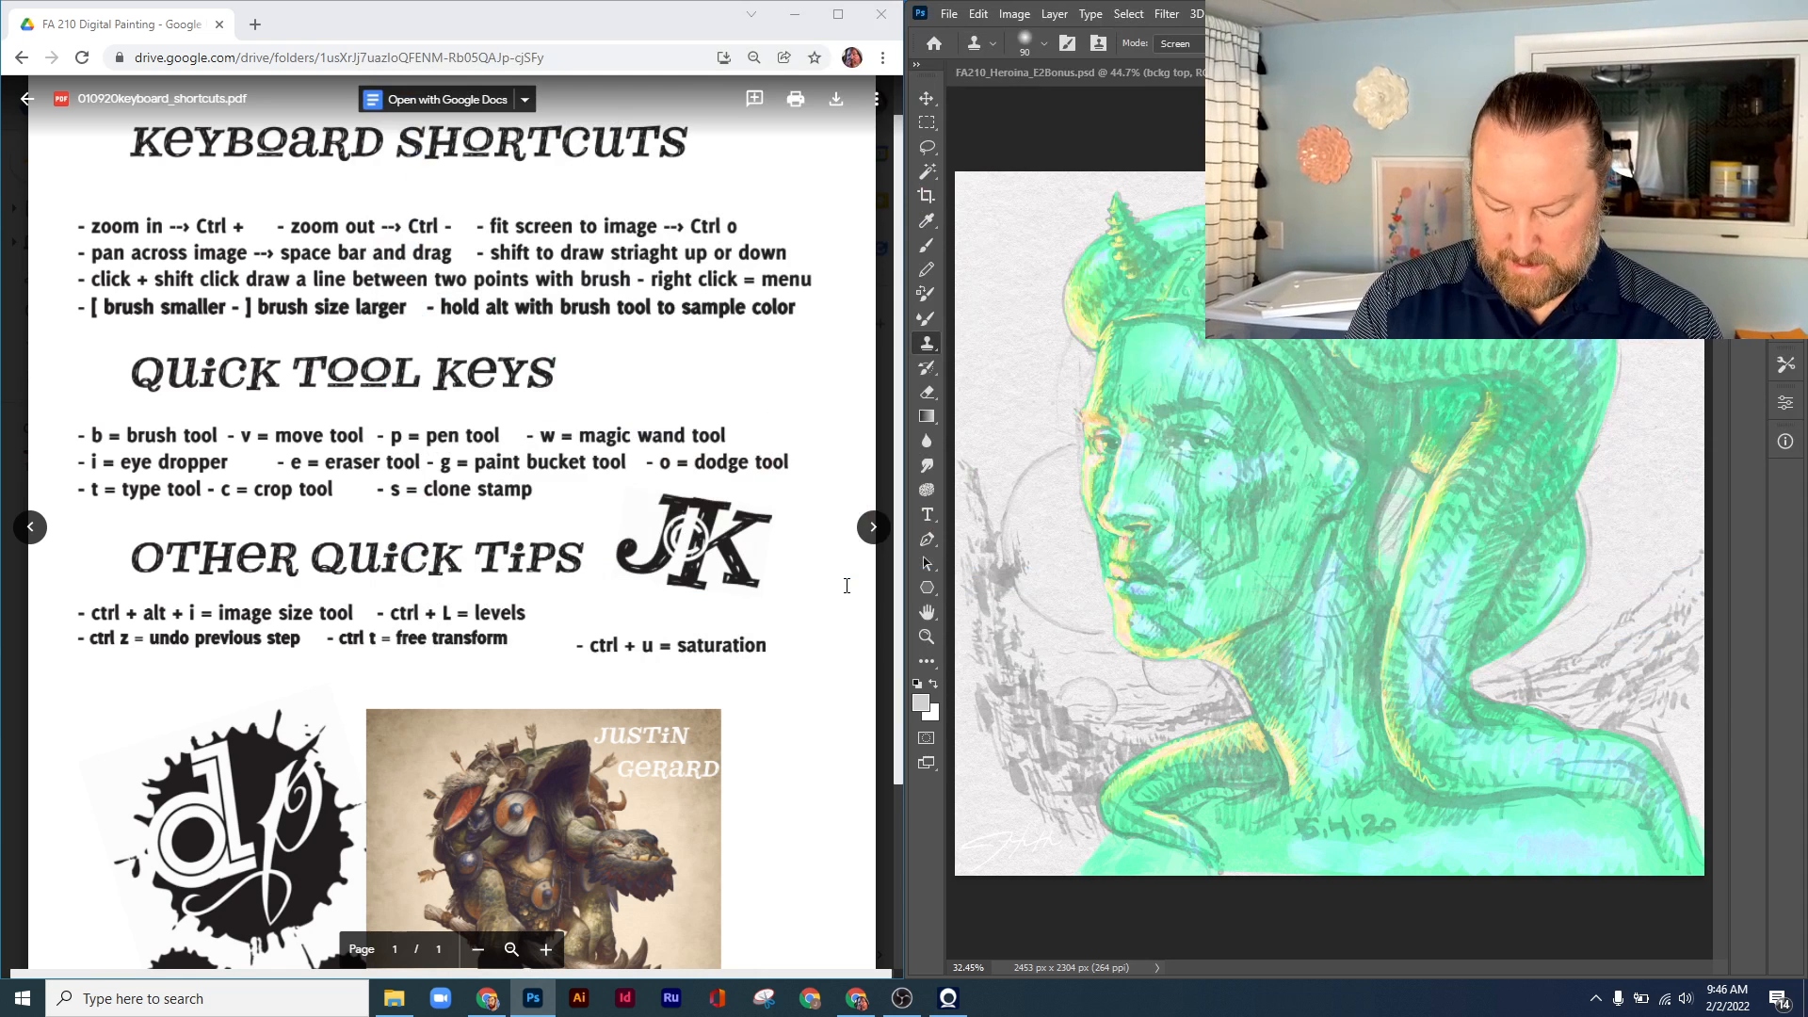
Undo the Hue/Saturation adjustment on the painting
key("ctrl+z")
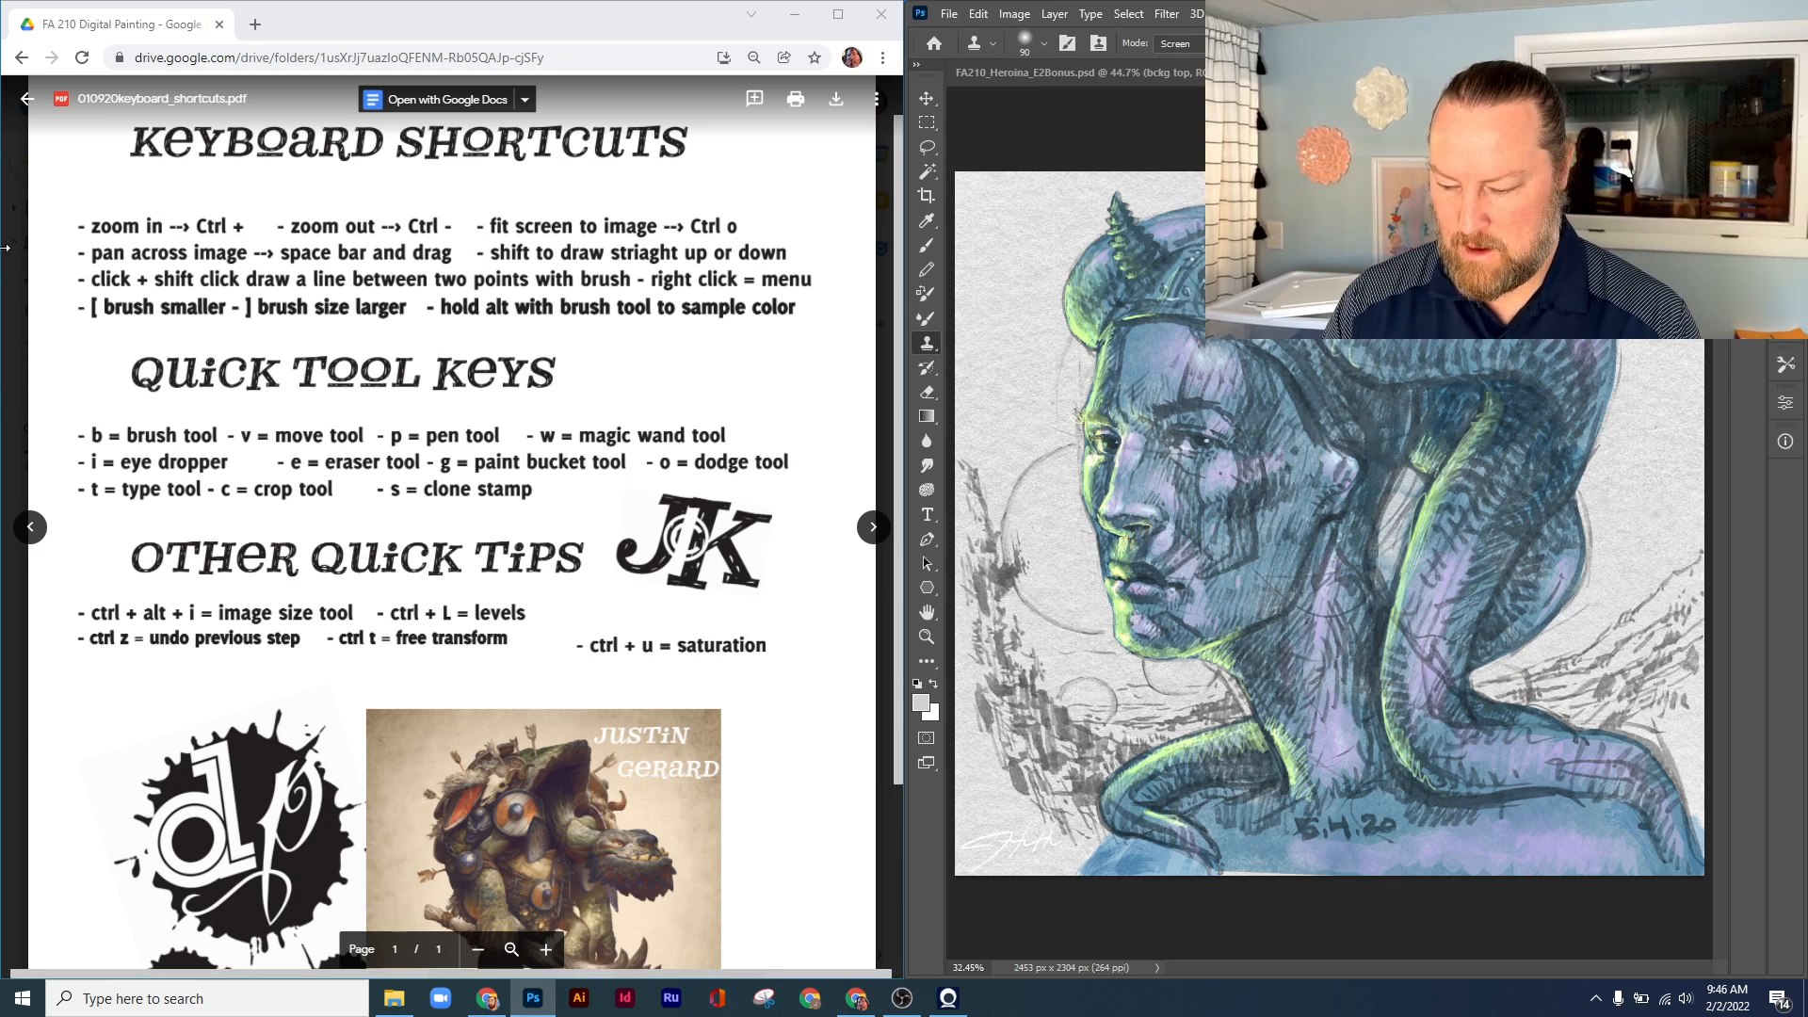
left_click(949, 14)
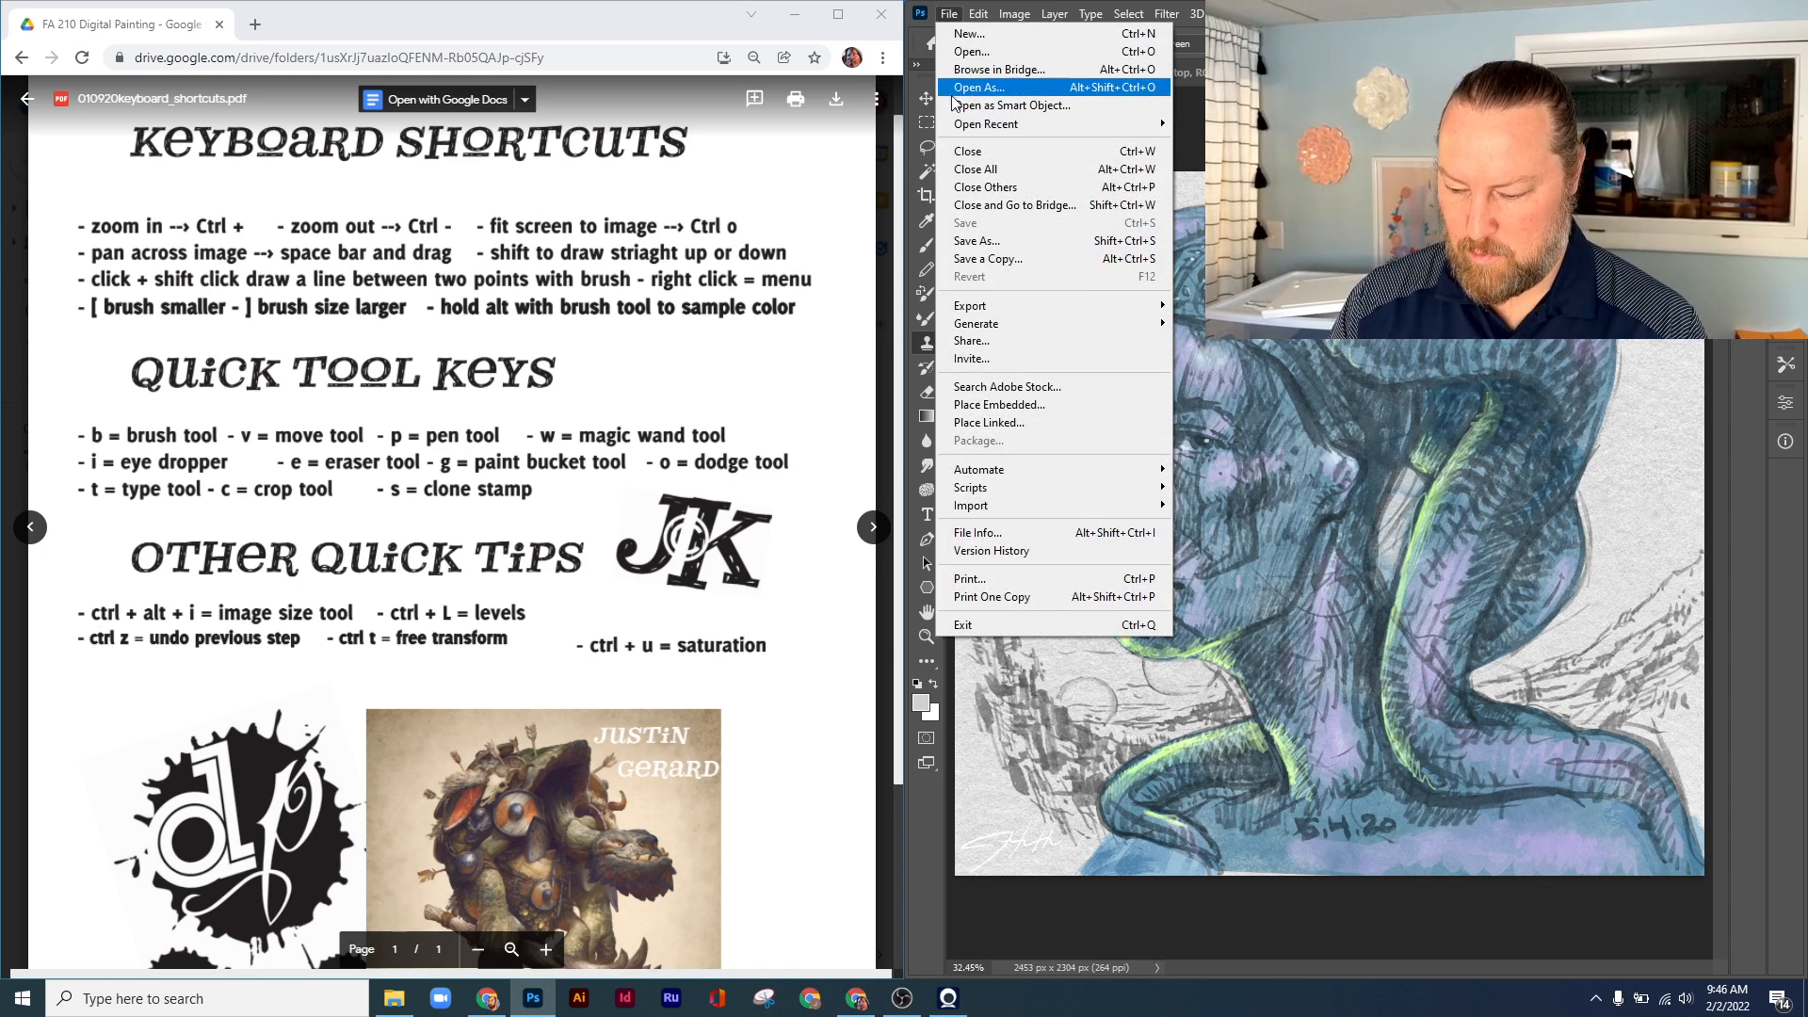
Open the exported image Twi Lek Flat Lt copy2 from the Downloads folder in Photoshop
left_click(955, 55)
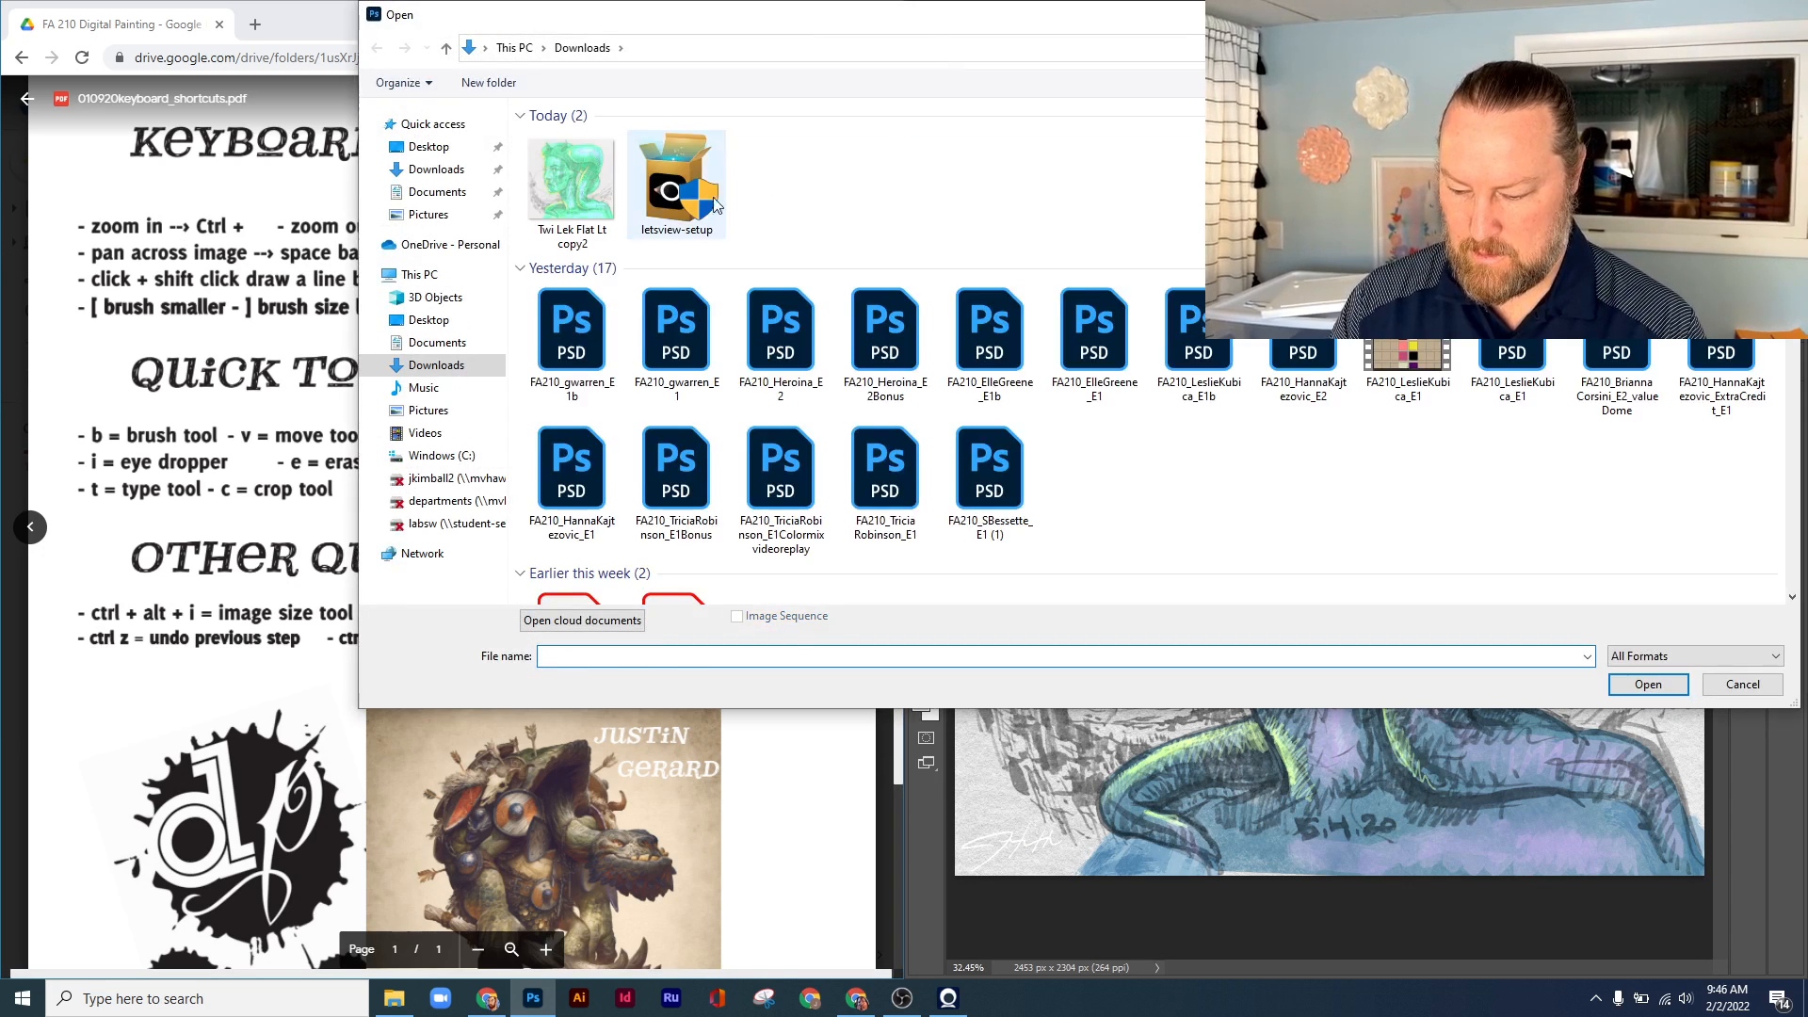
left_click(571, 181)
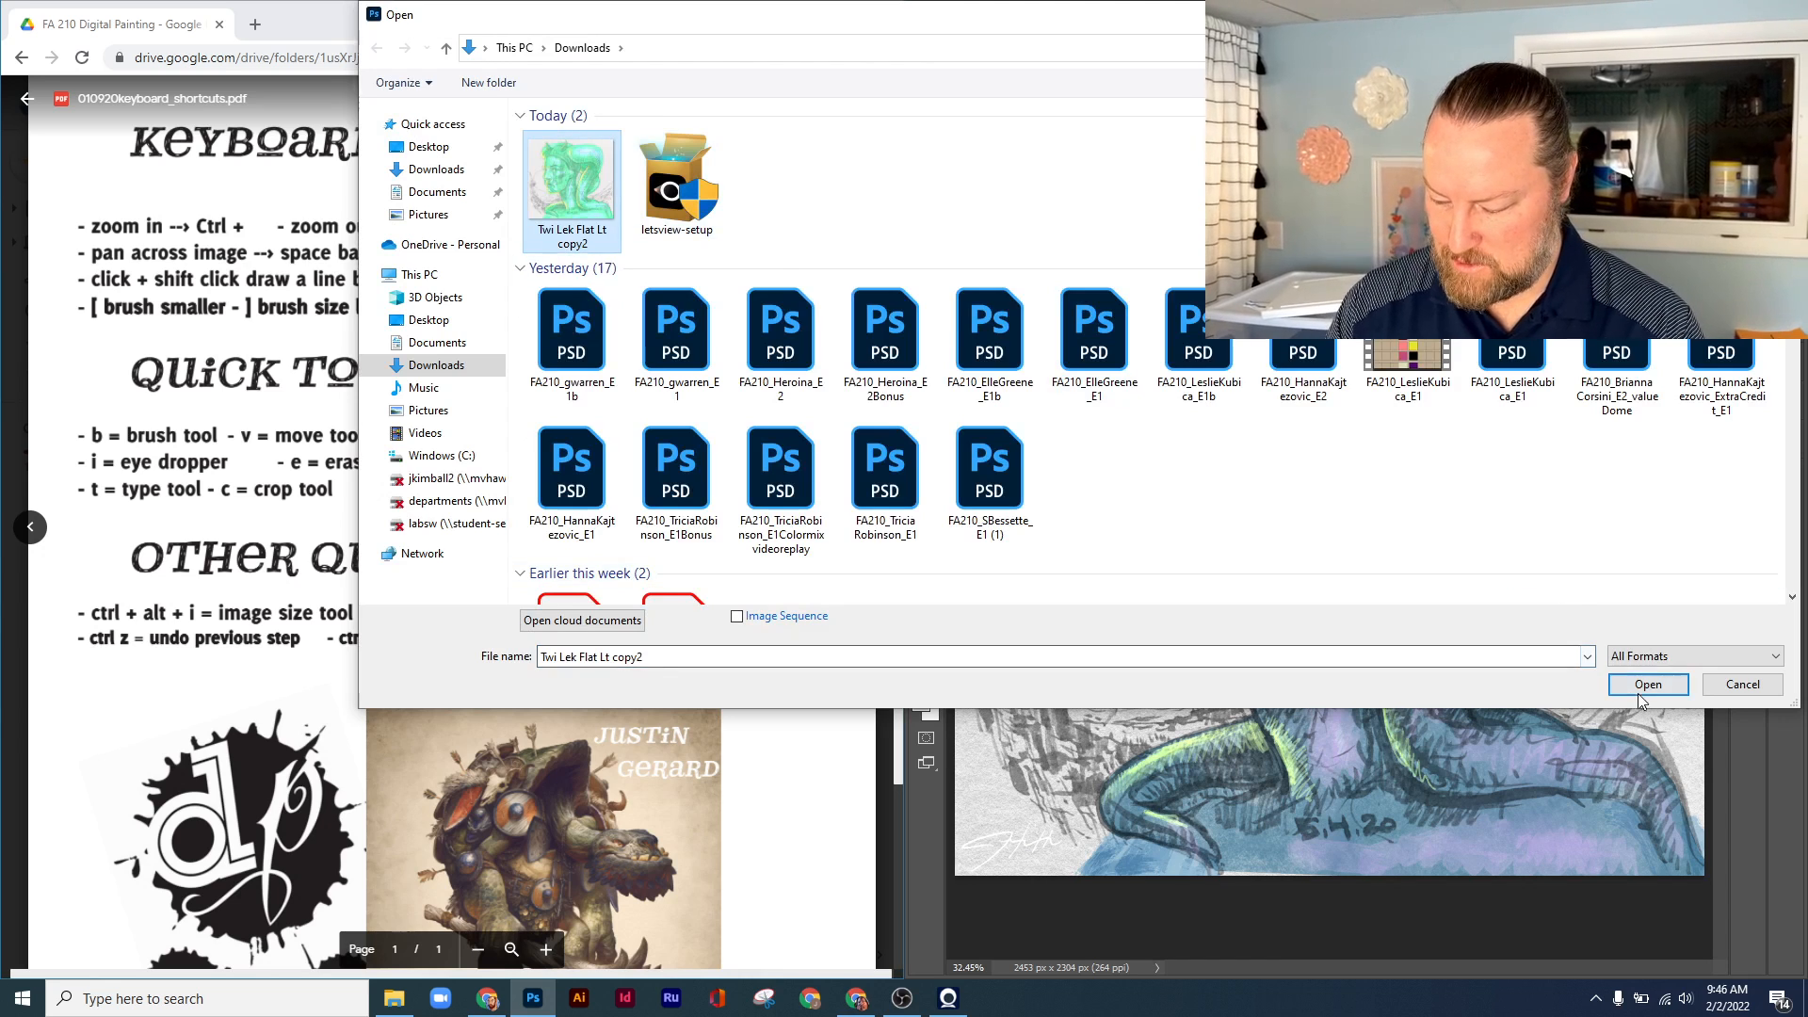
left_click(1648, 685)
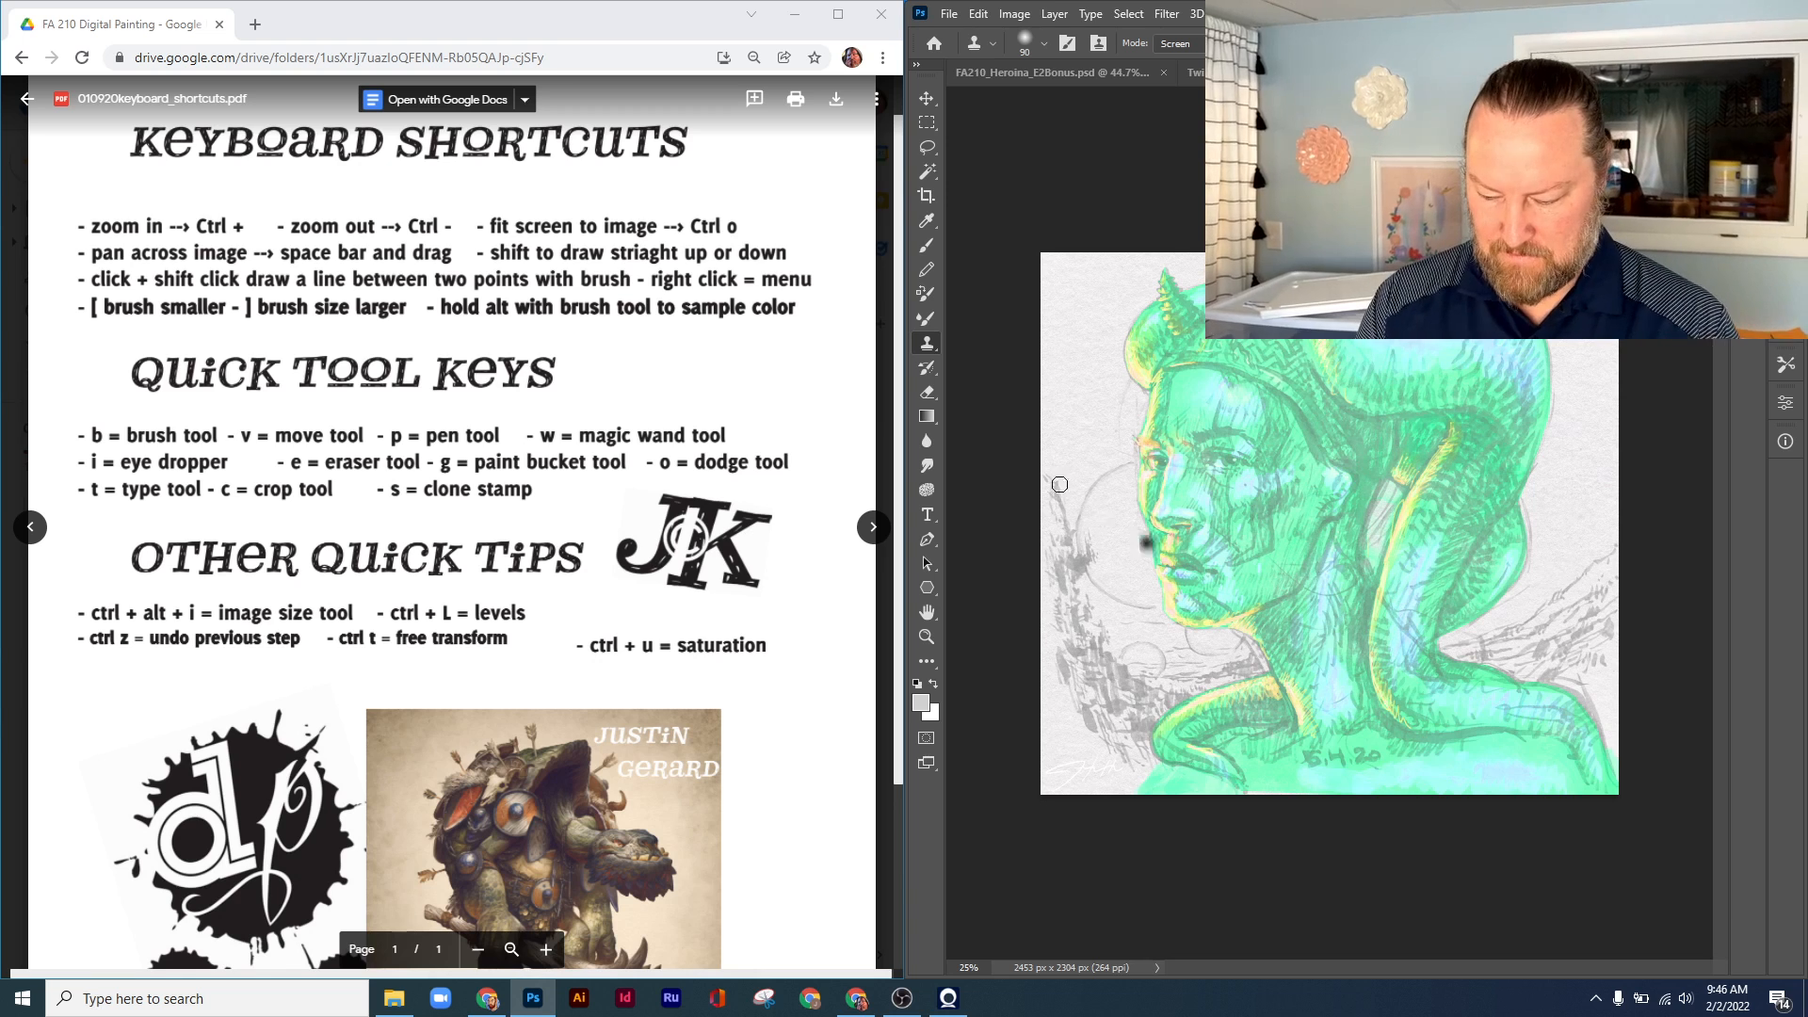
scroll(895, 415, "down", 1)
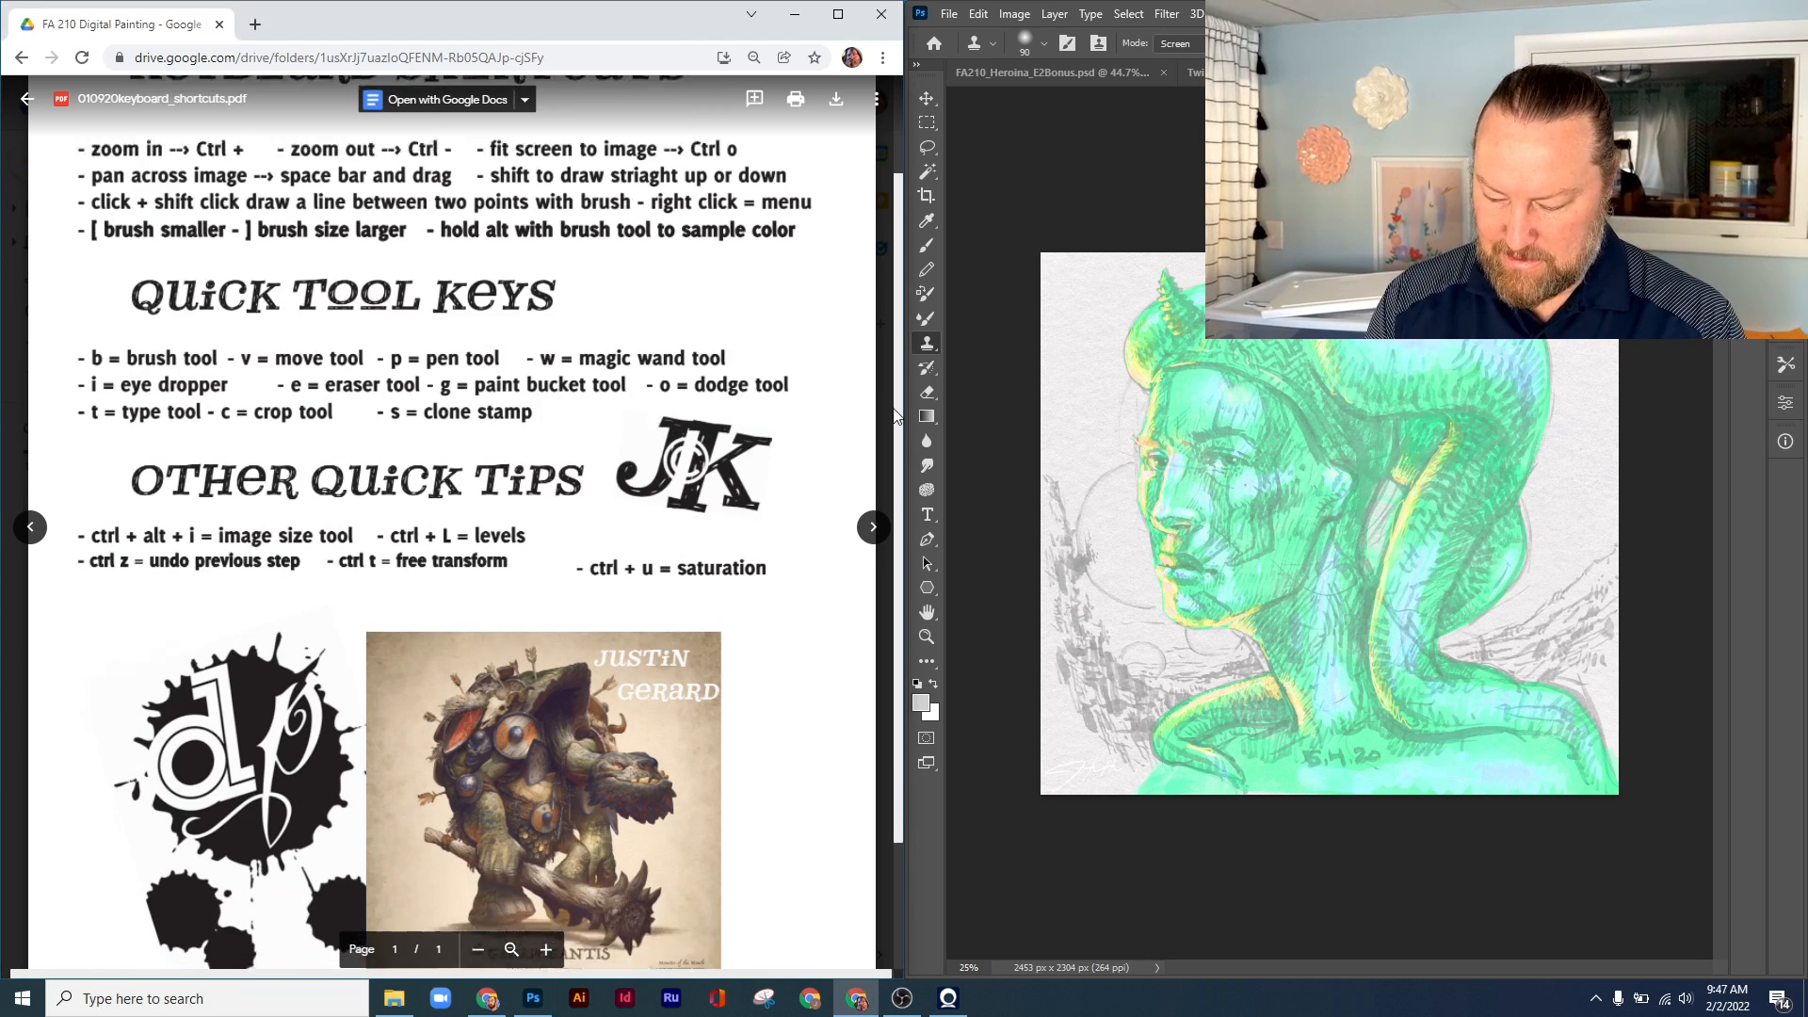
scroll(895, 415, "down", 3)
scroll(899, 358, "up", 4)
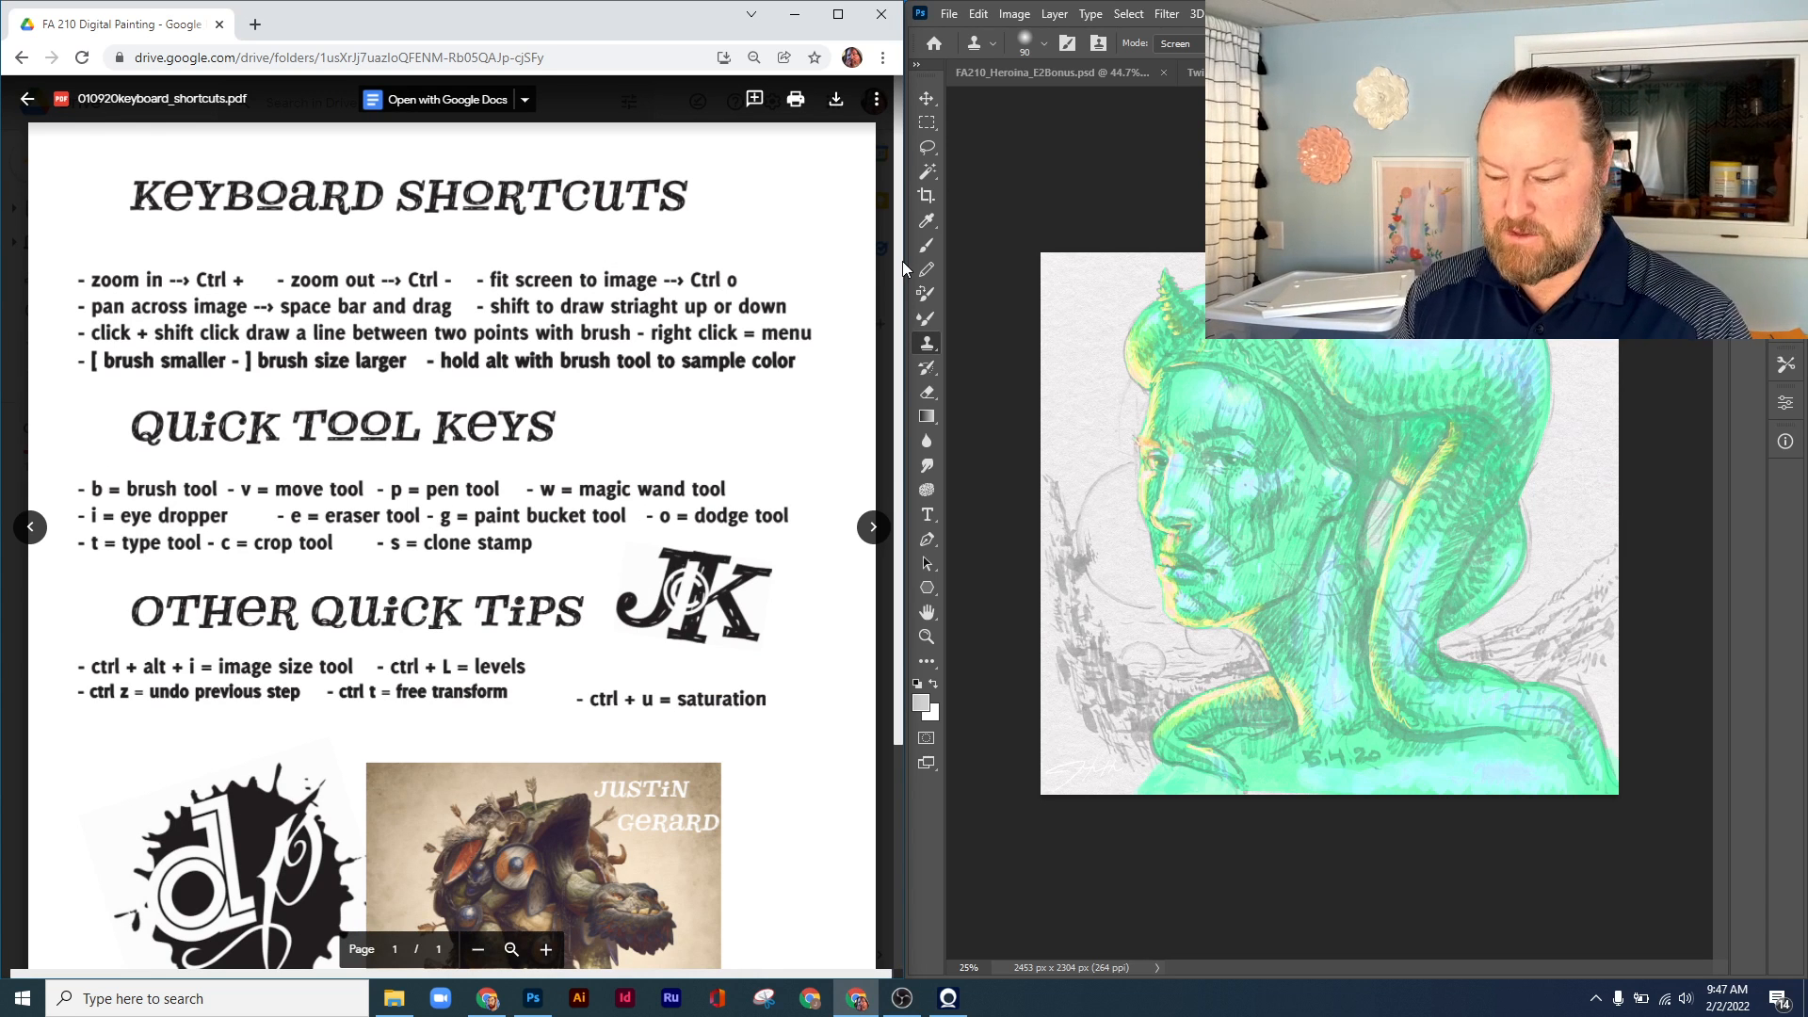
Open the Tool Presets panel and restore the Photoshop window to a smaller floating size
left_click(1742, 14)
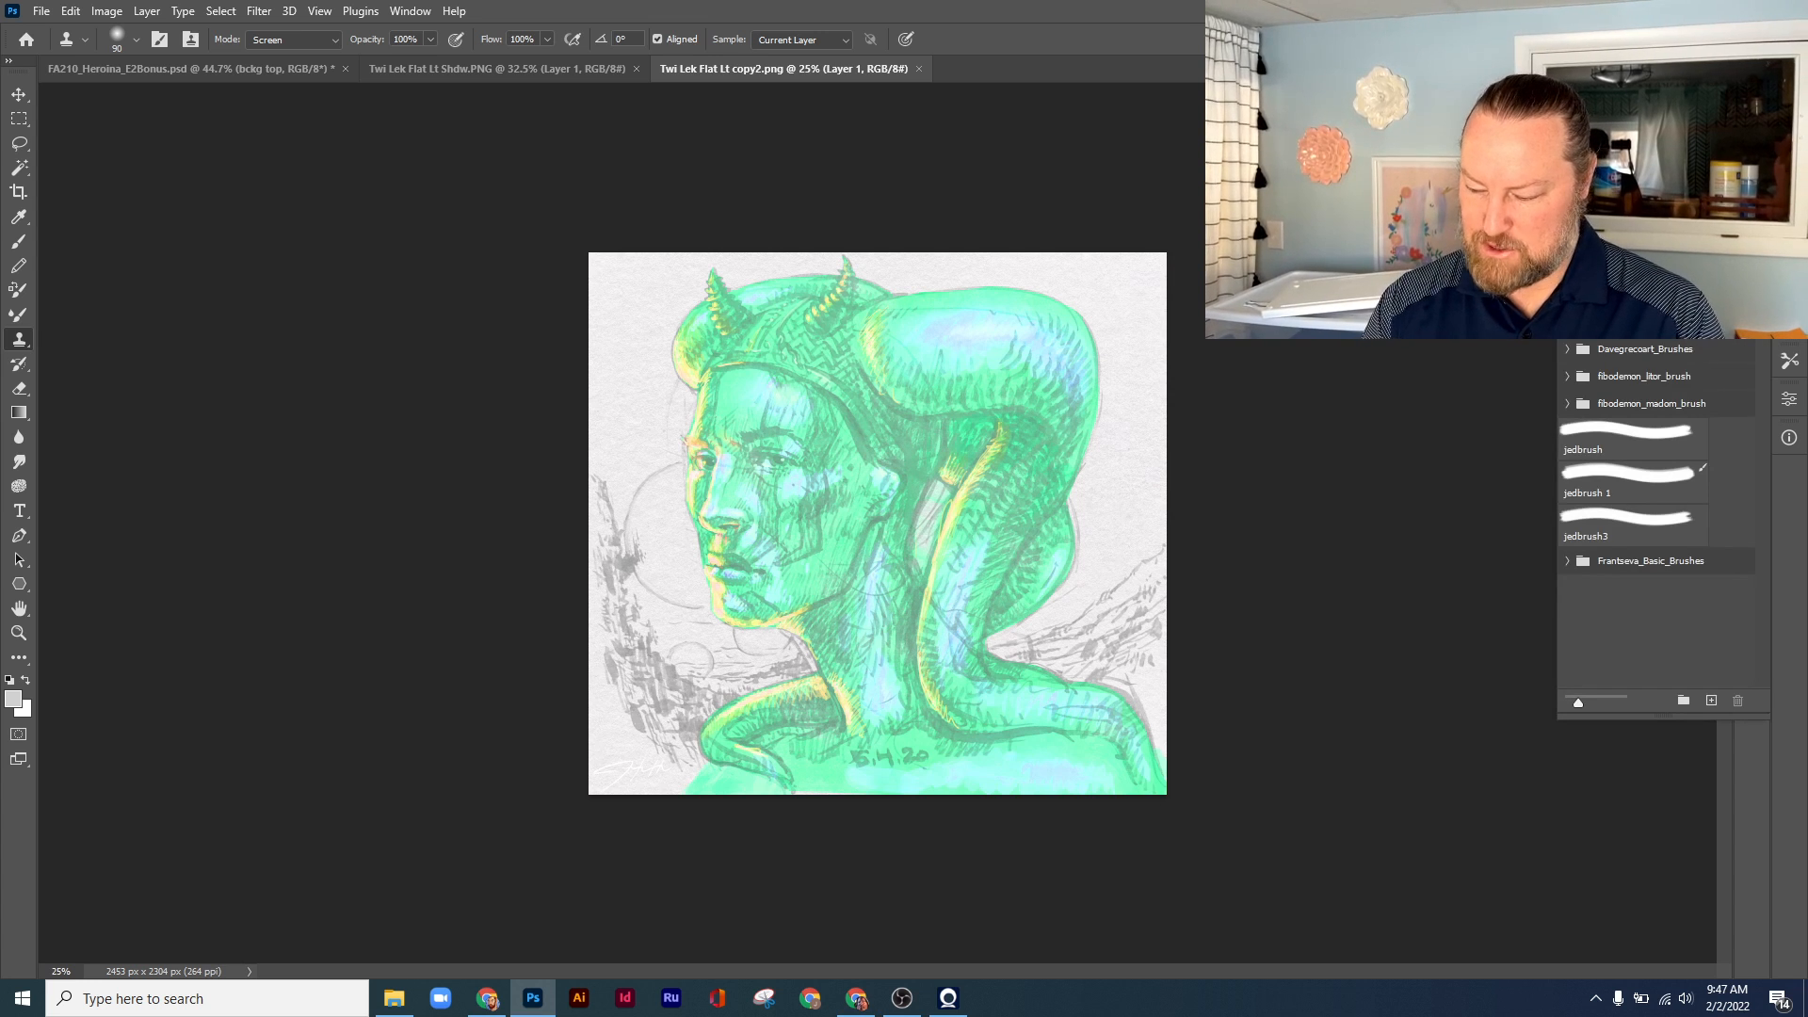
left_click(1788, 362)
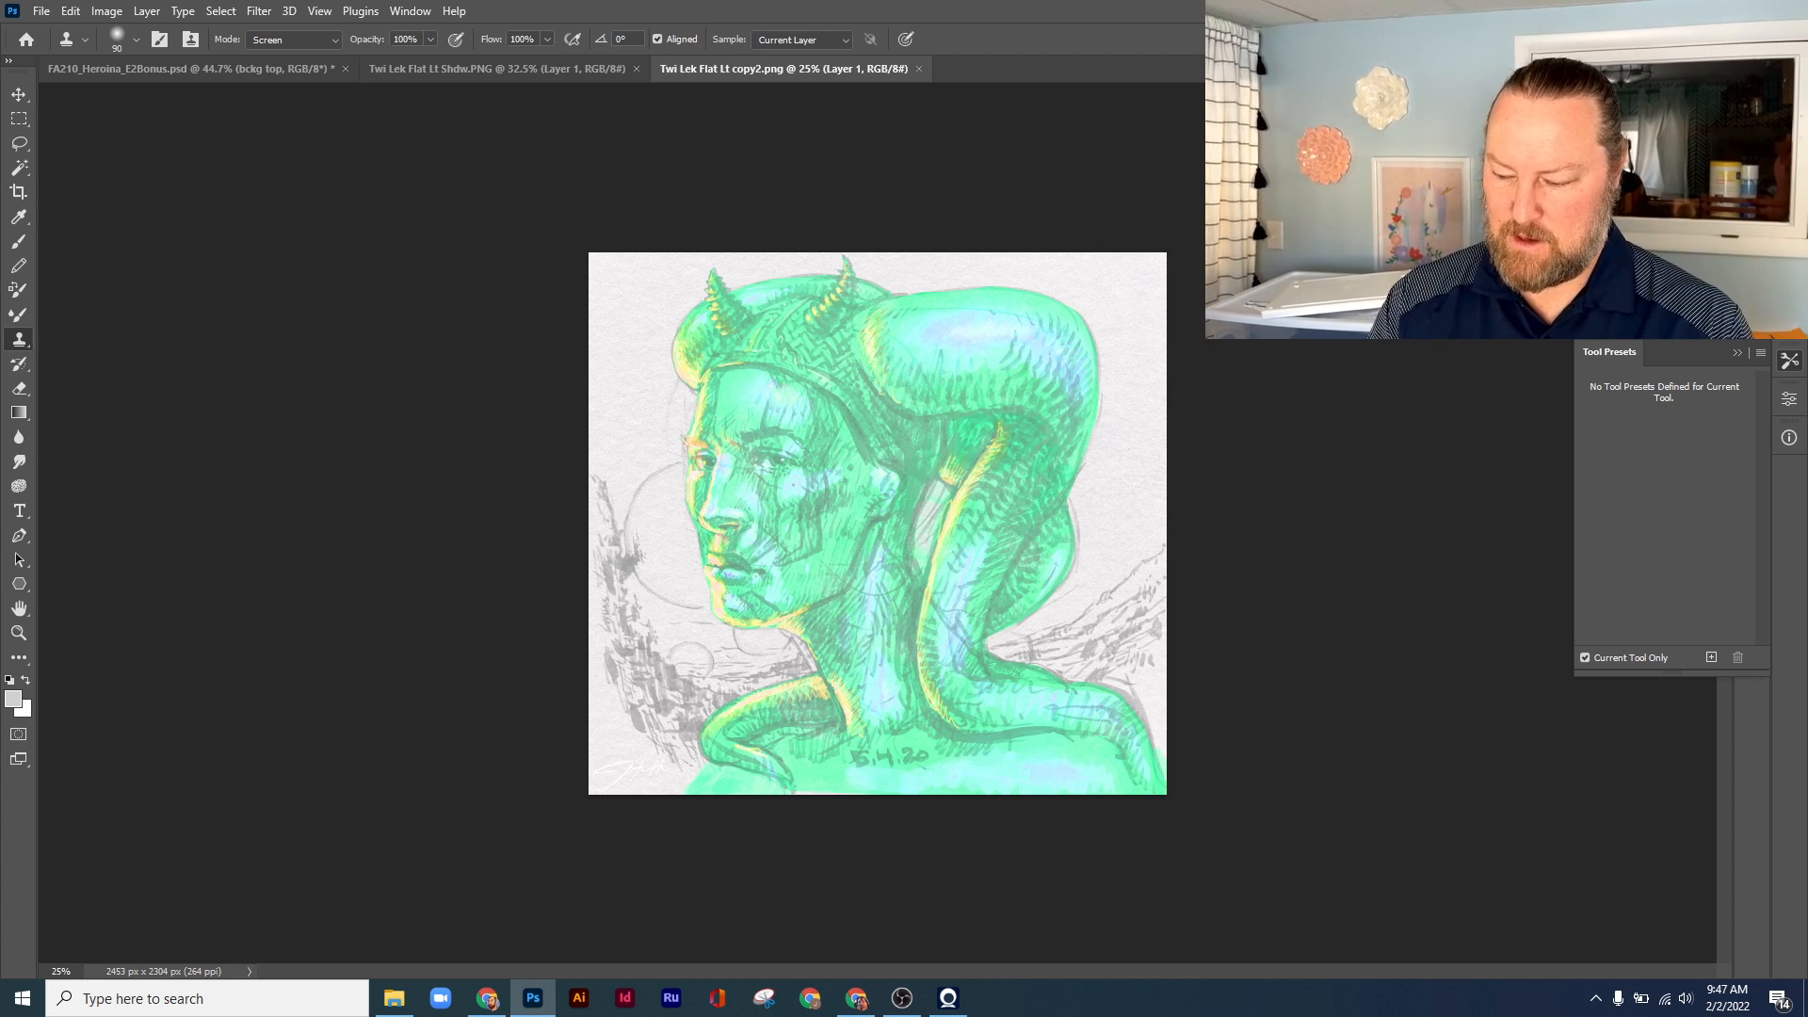
left_click_drag(1465, 13, 789, 166)
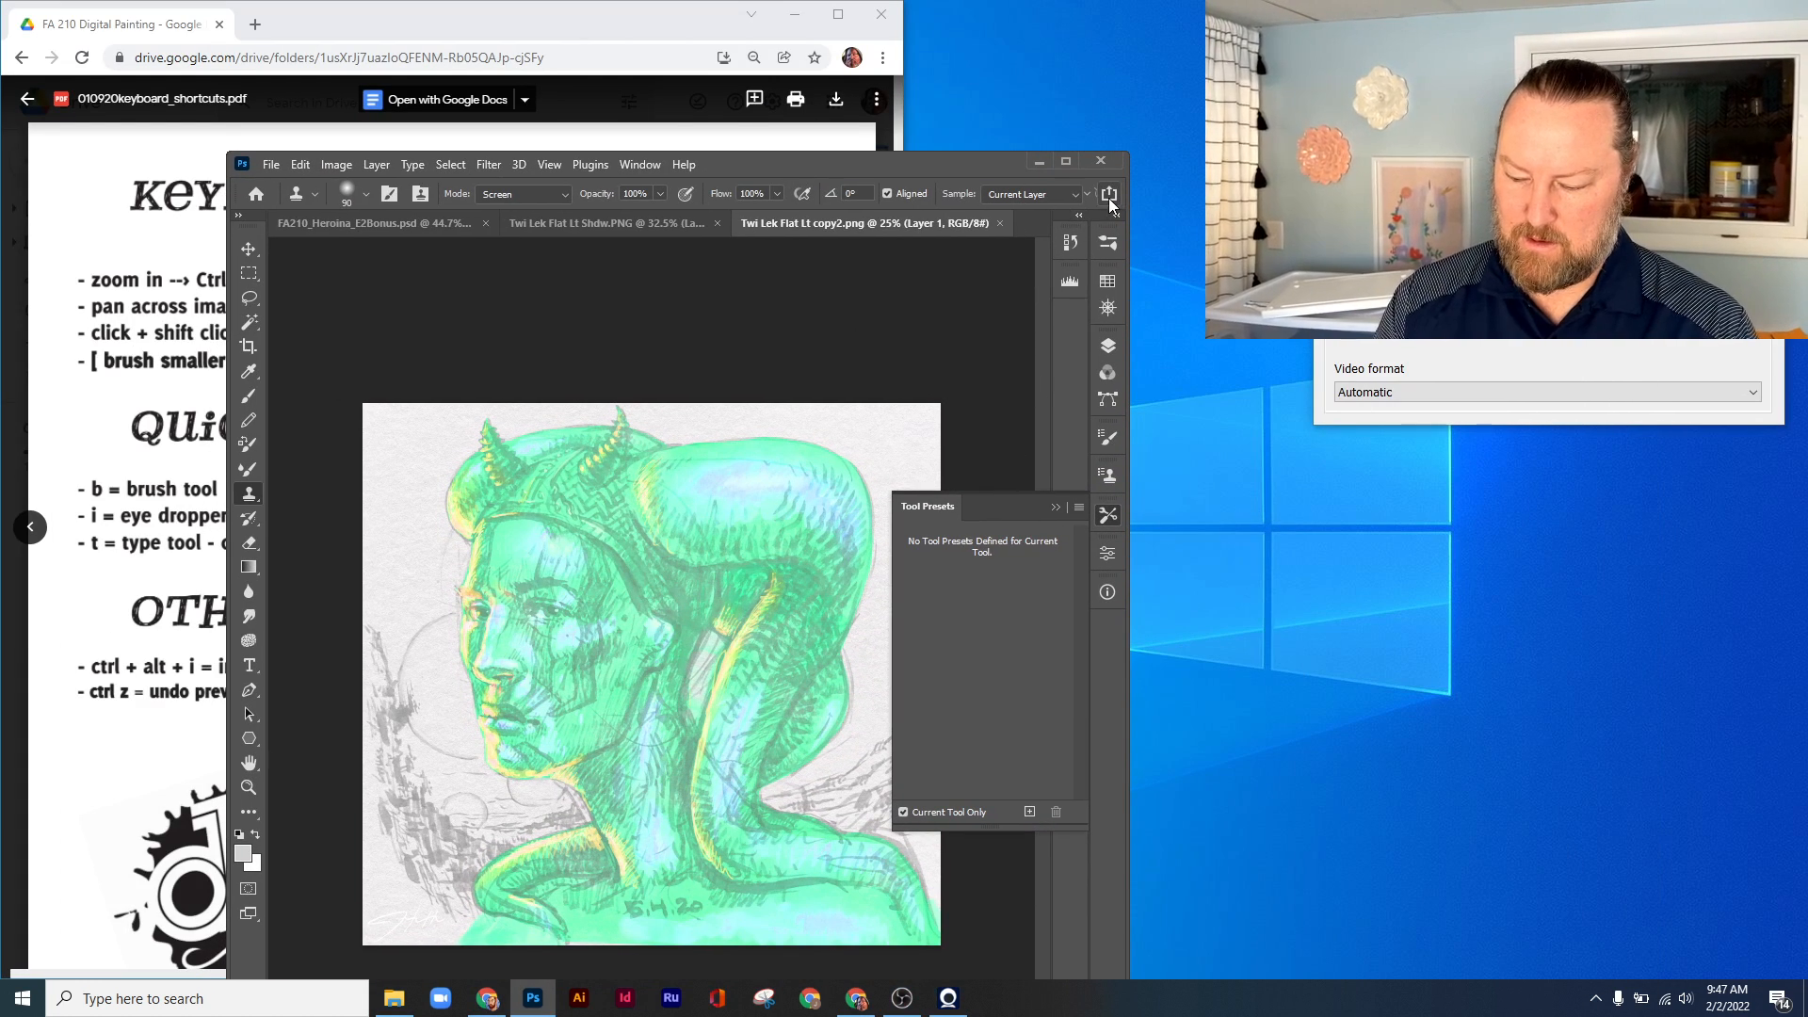